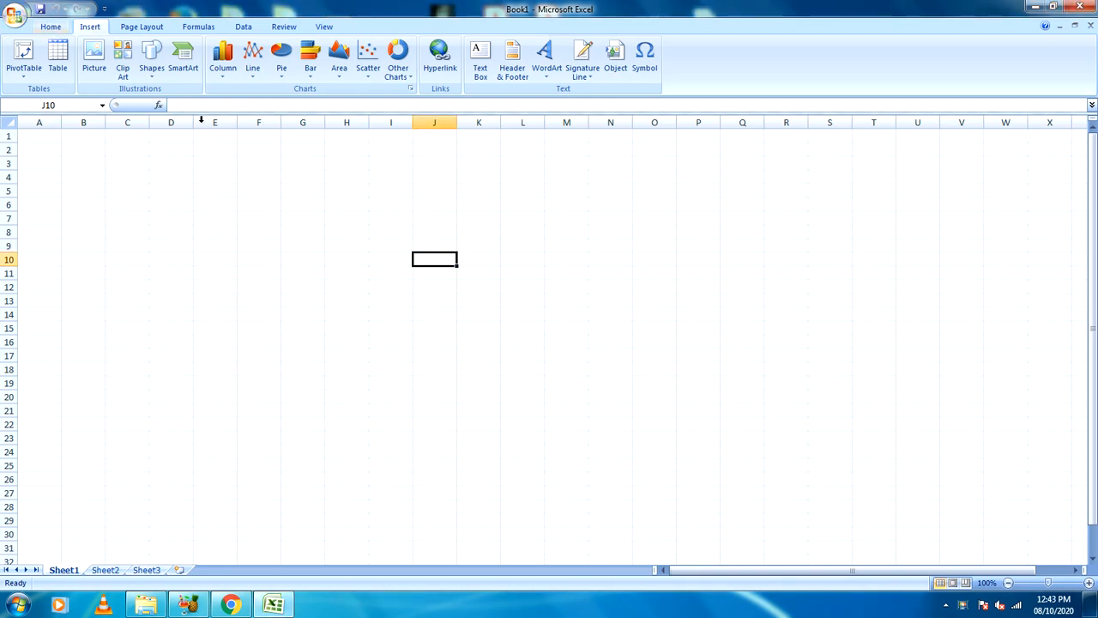
Widen column J to nearly three times its default width and column K to more than double.
click(56, 28)
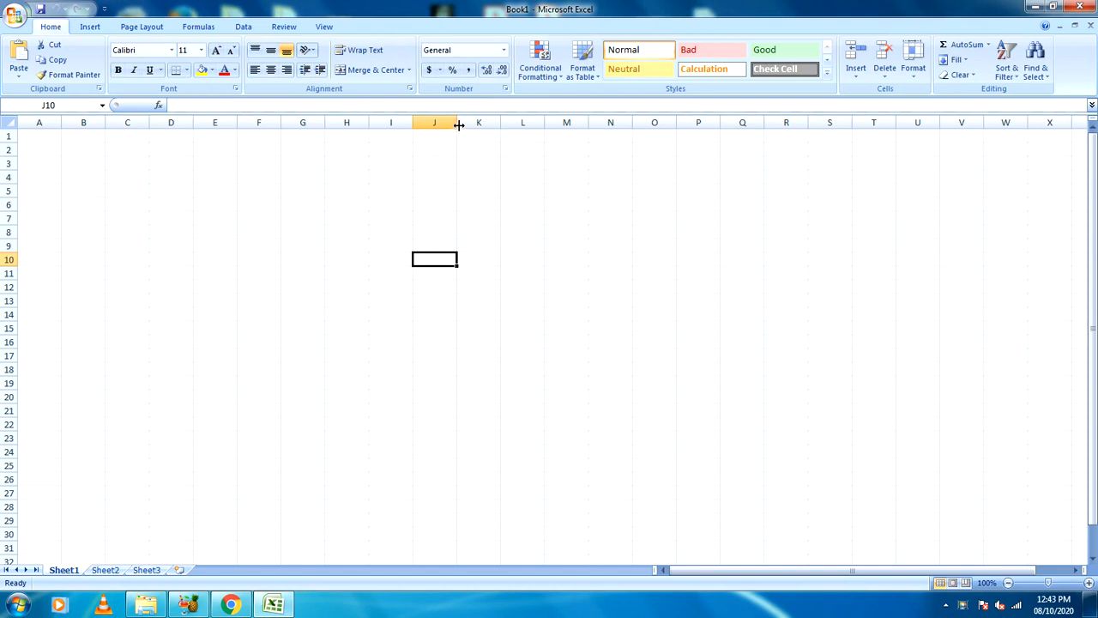
drag(456, 122, 586, 122)
drag(609, 122, 699, 122)
click(567, 122)
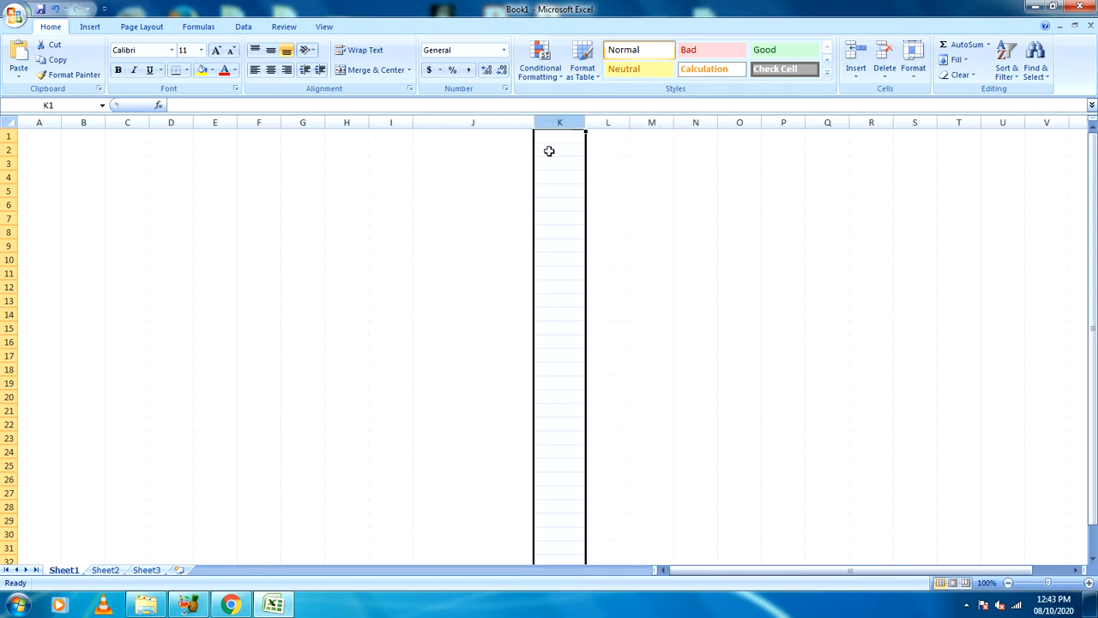
drag(586, 125, 635, 123)
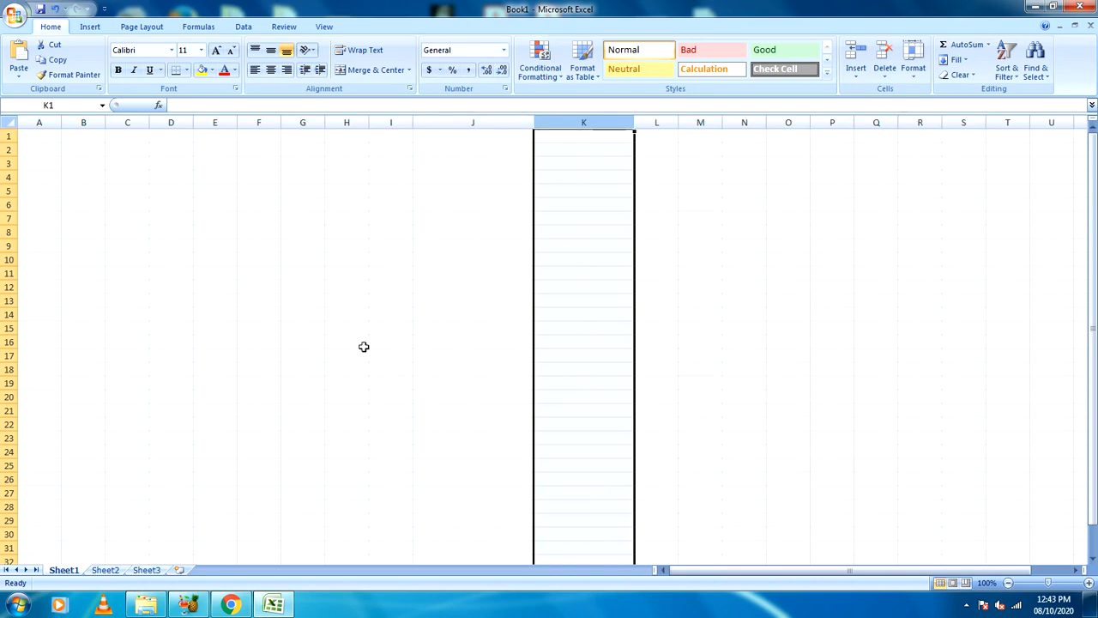
click(299, 288)
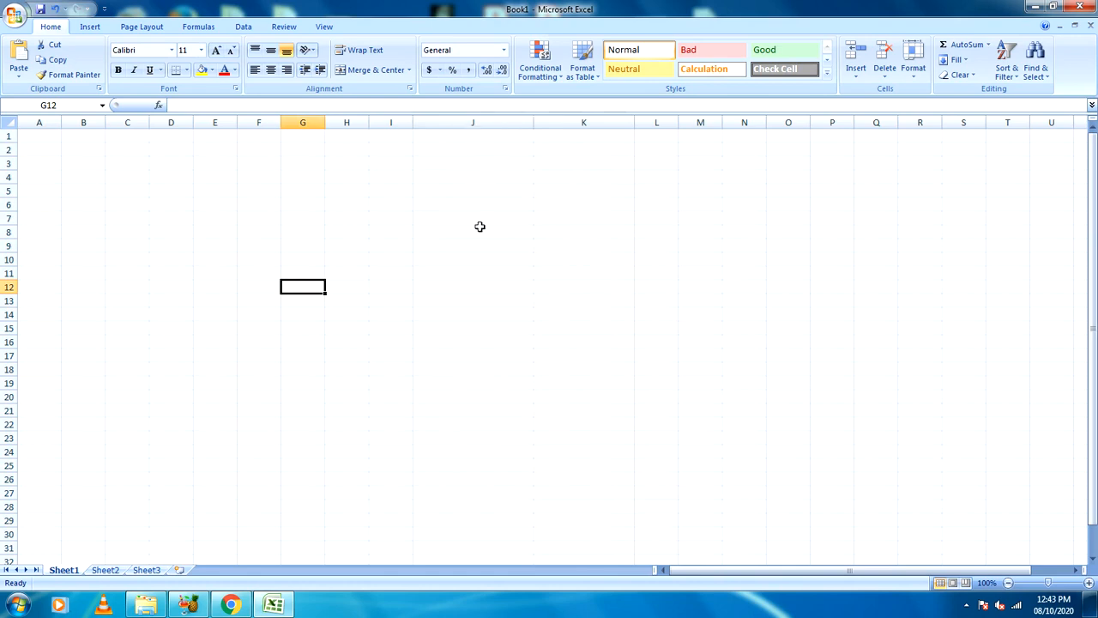
click(450, 165)
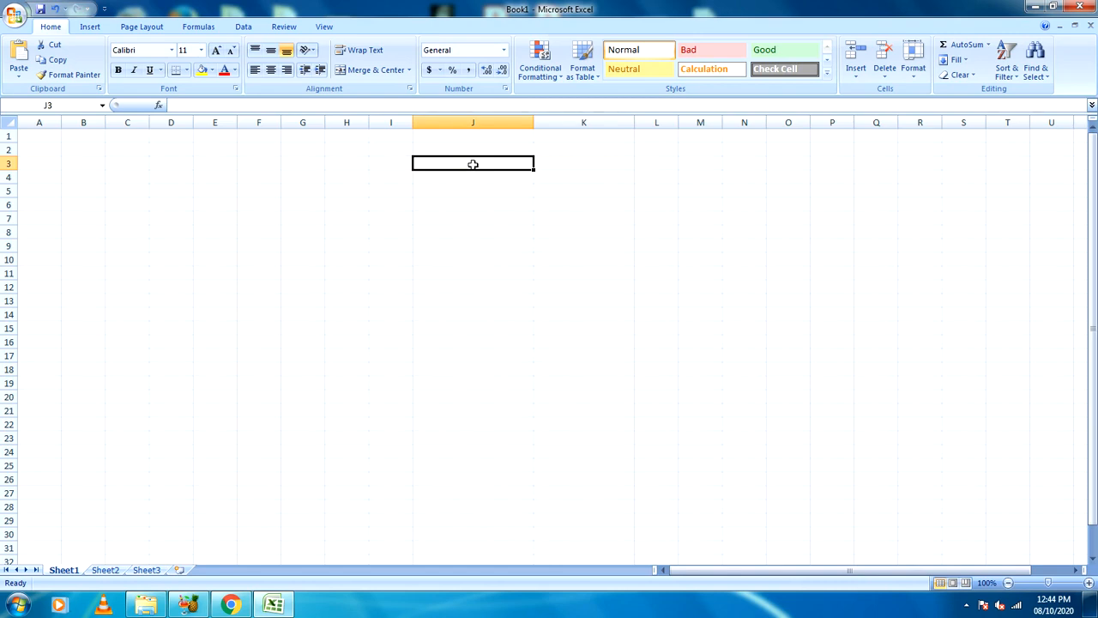
text(www)
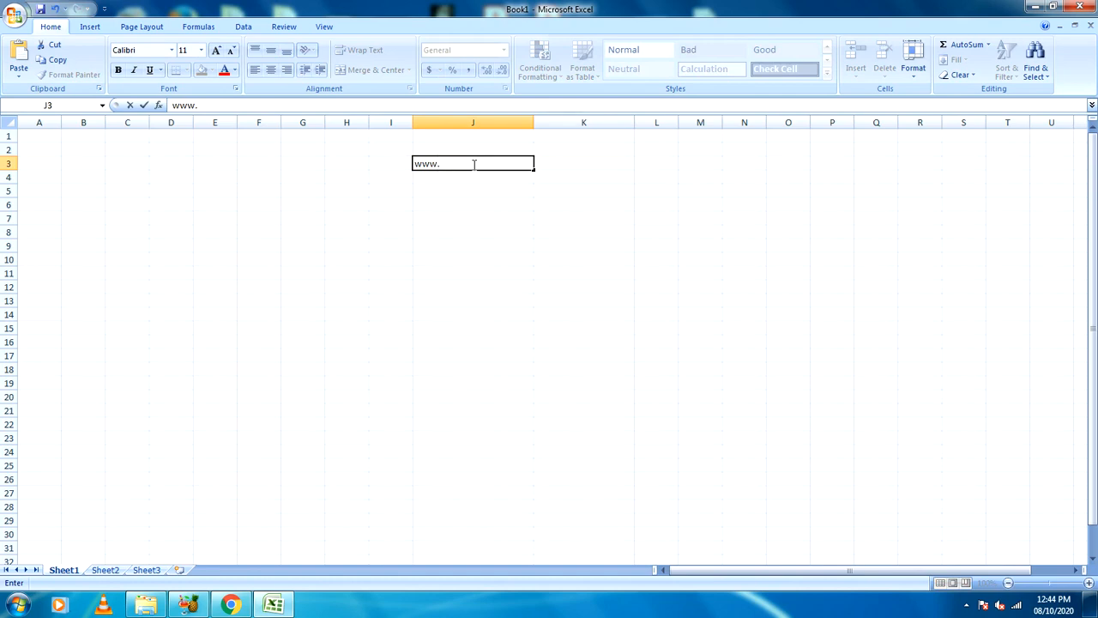
text(.google.com)
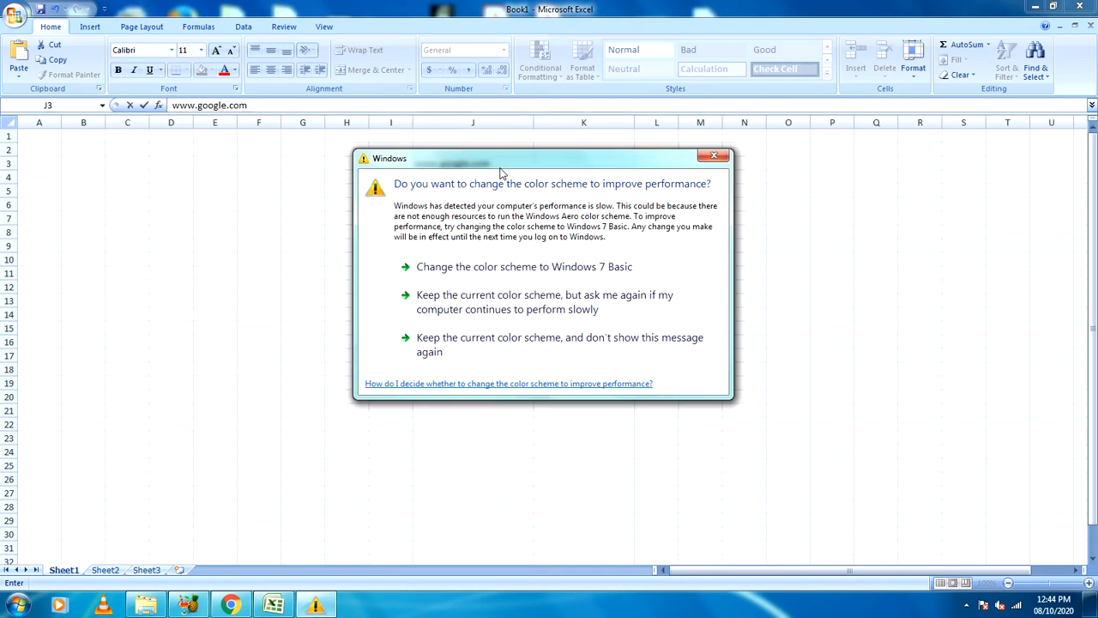
click(725, 156)
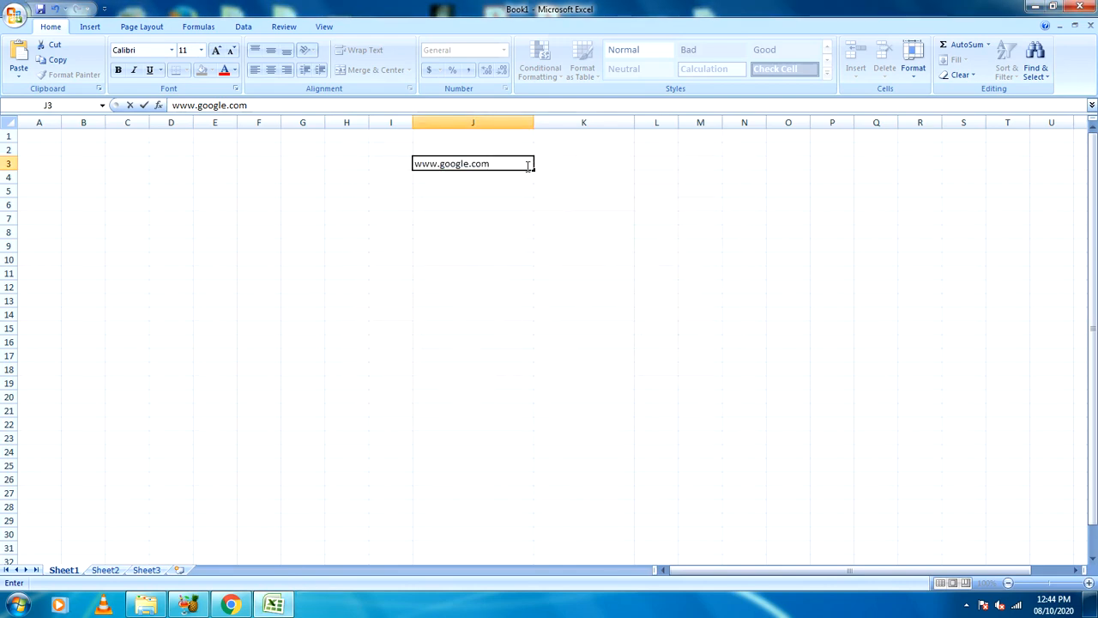
key(Return)
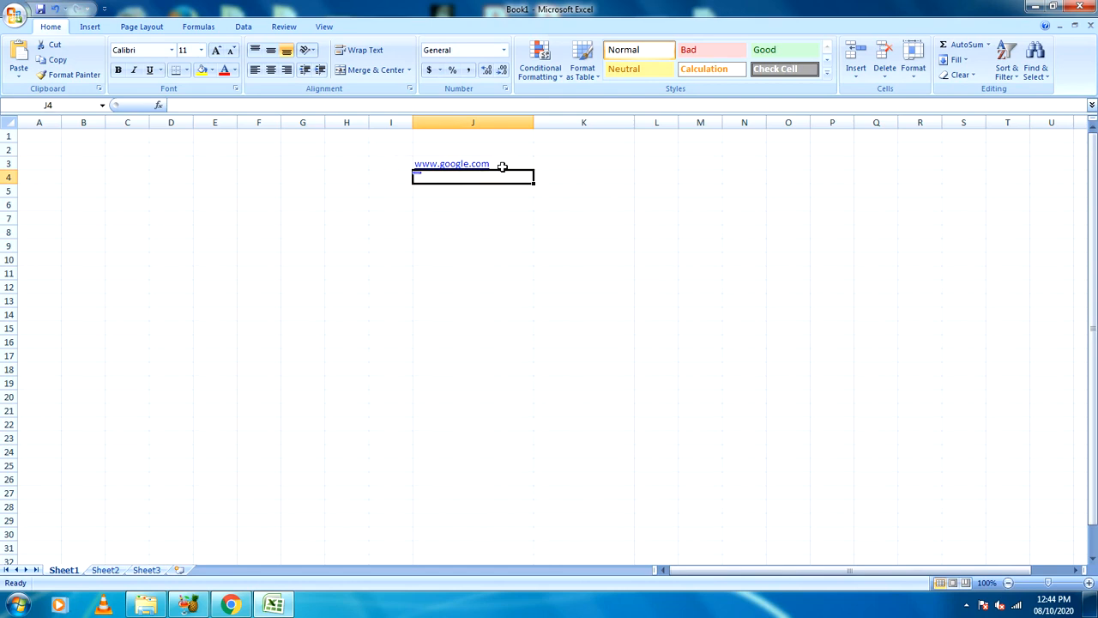
click(457, 206)
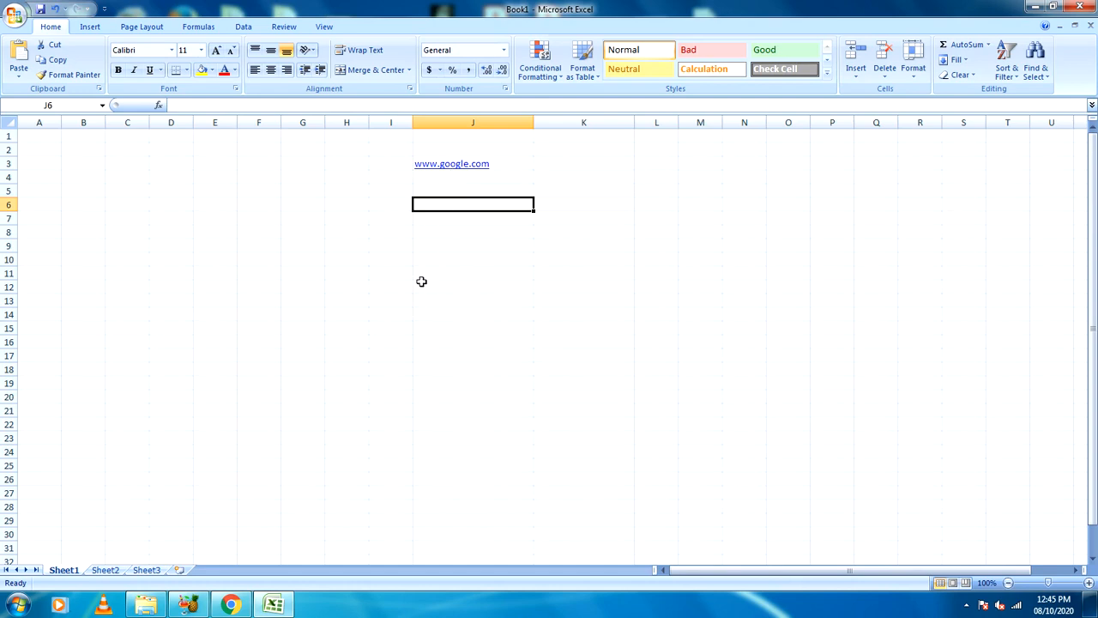
click(459, 170)
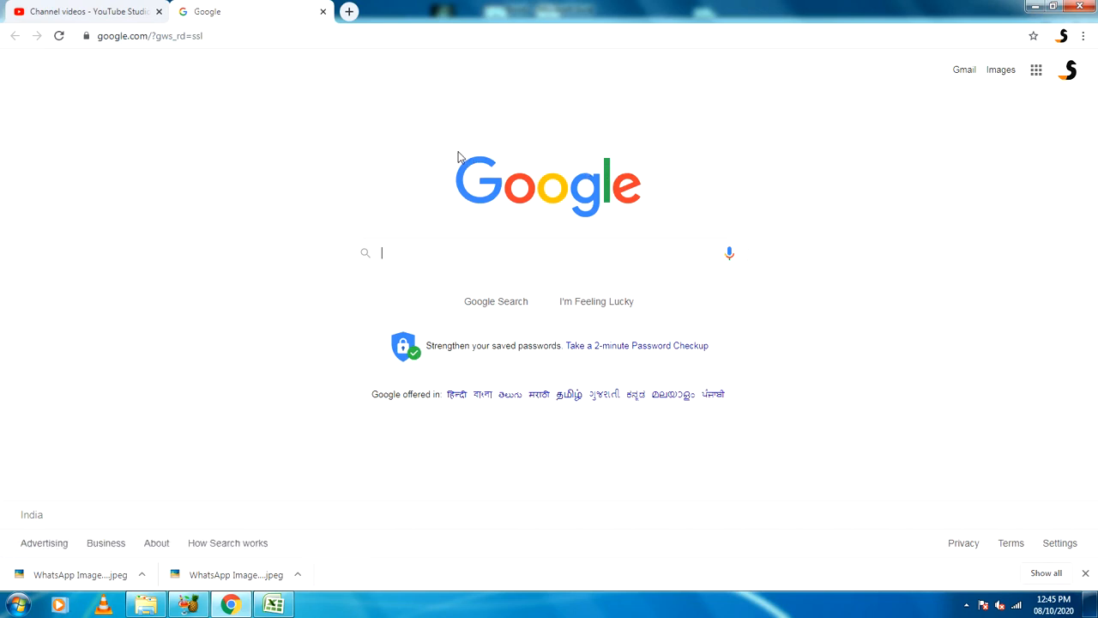
click(273, 606)
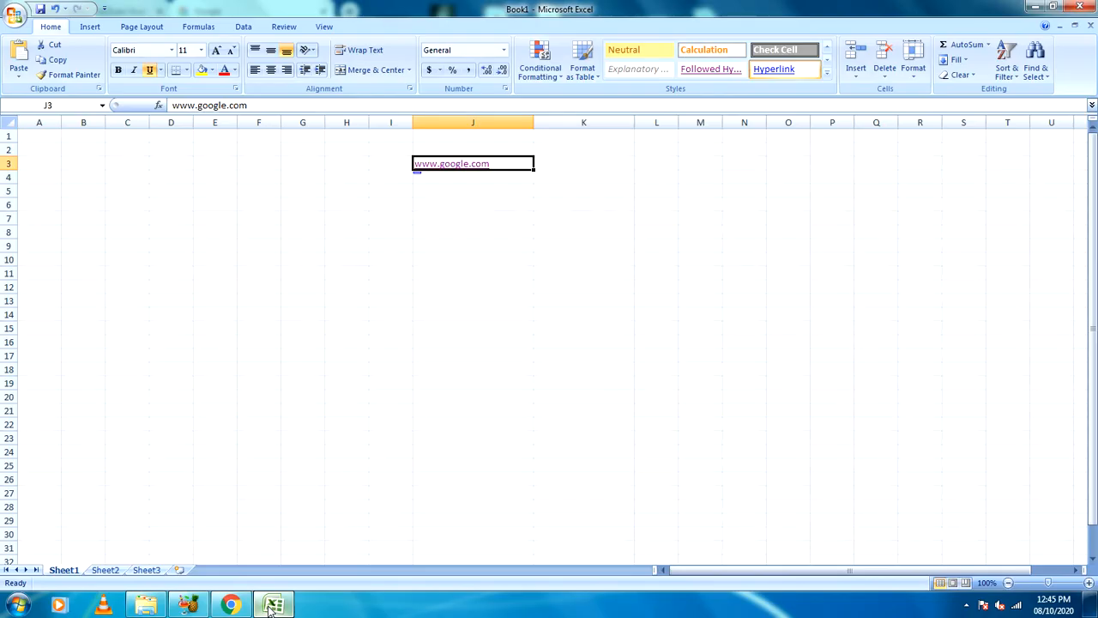
click(367, 273)
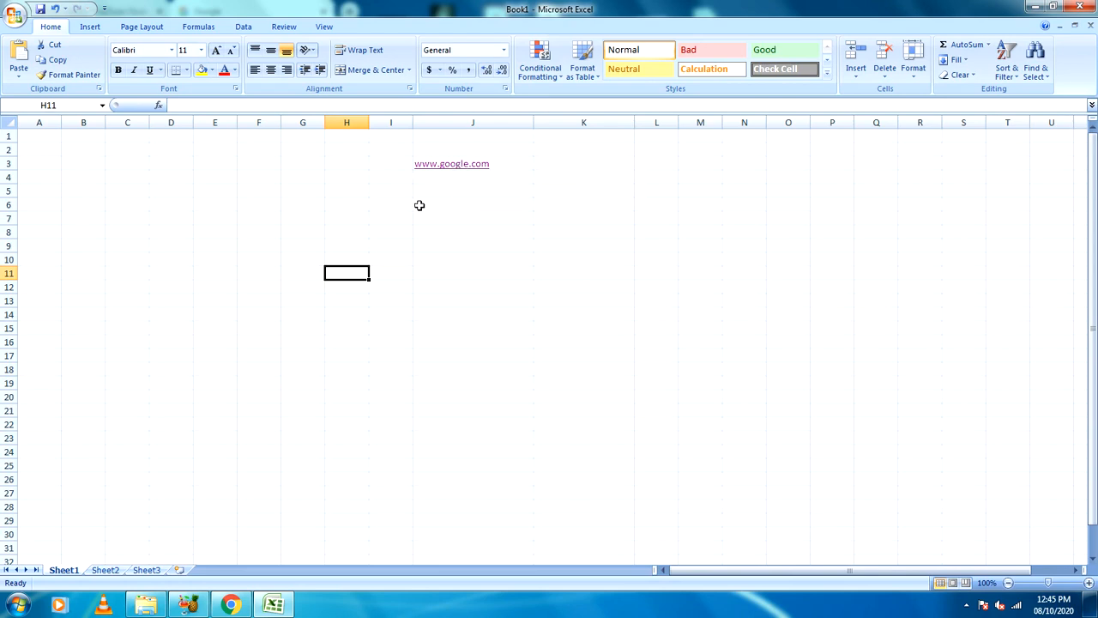
click(516, 164)
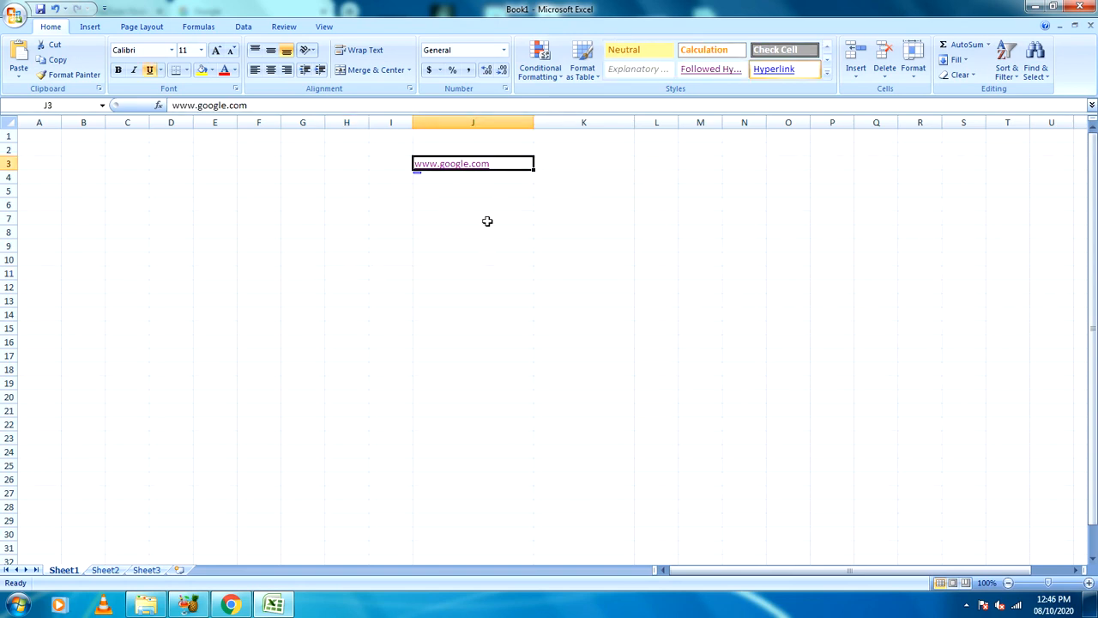
click(92, 31)
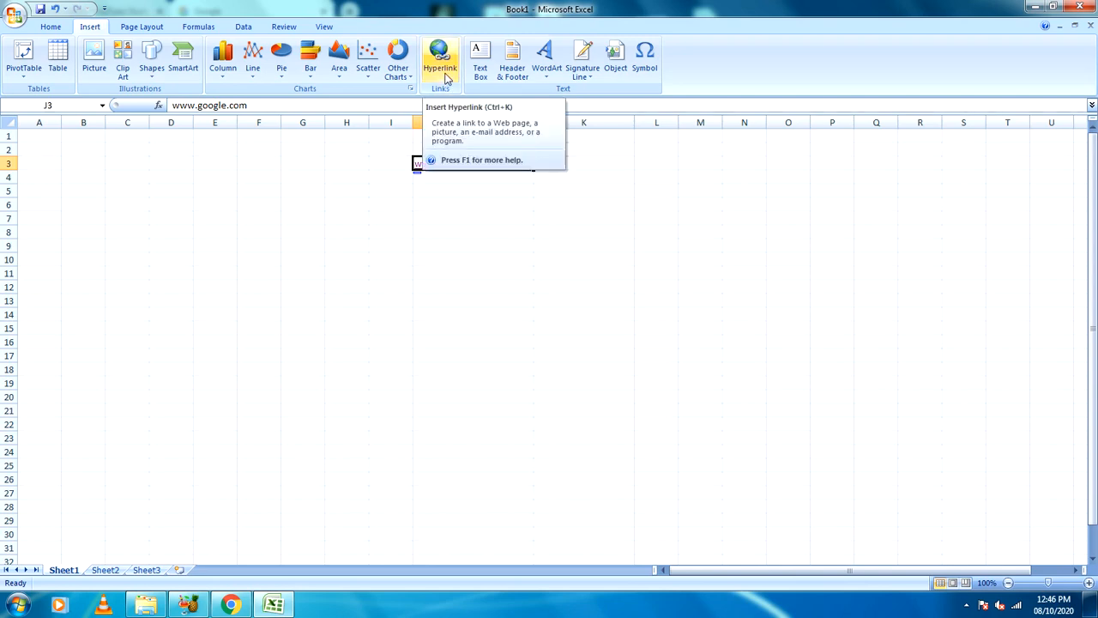
click(444, 76)
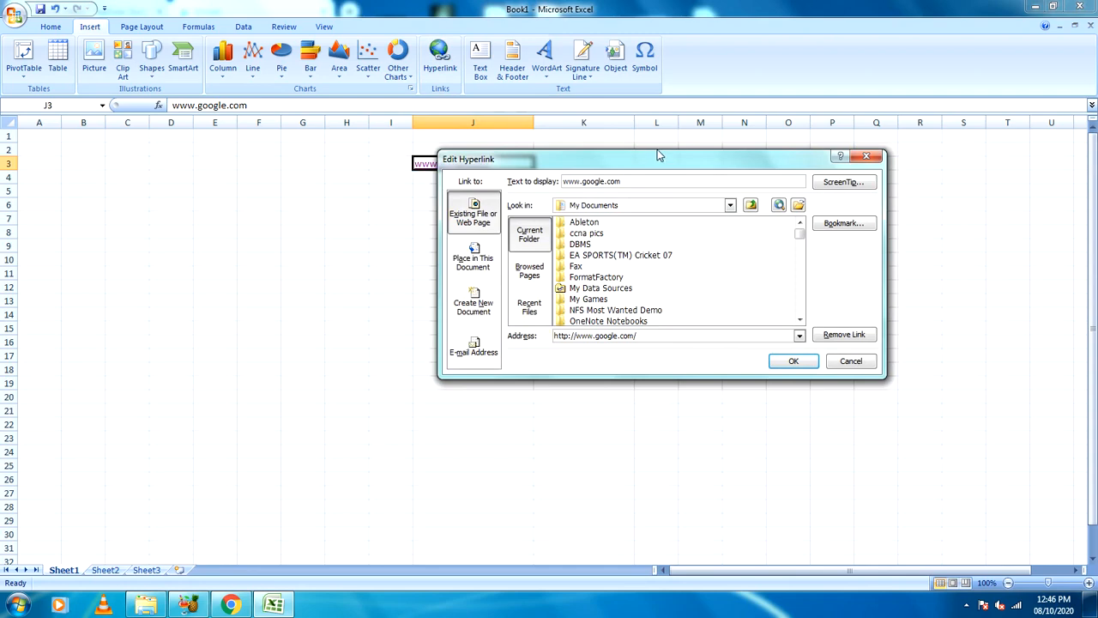
drag(673, 158, 799, 124)
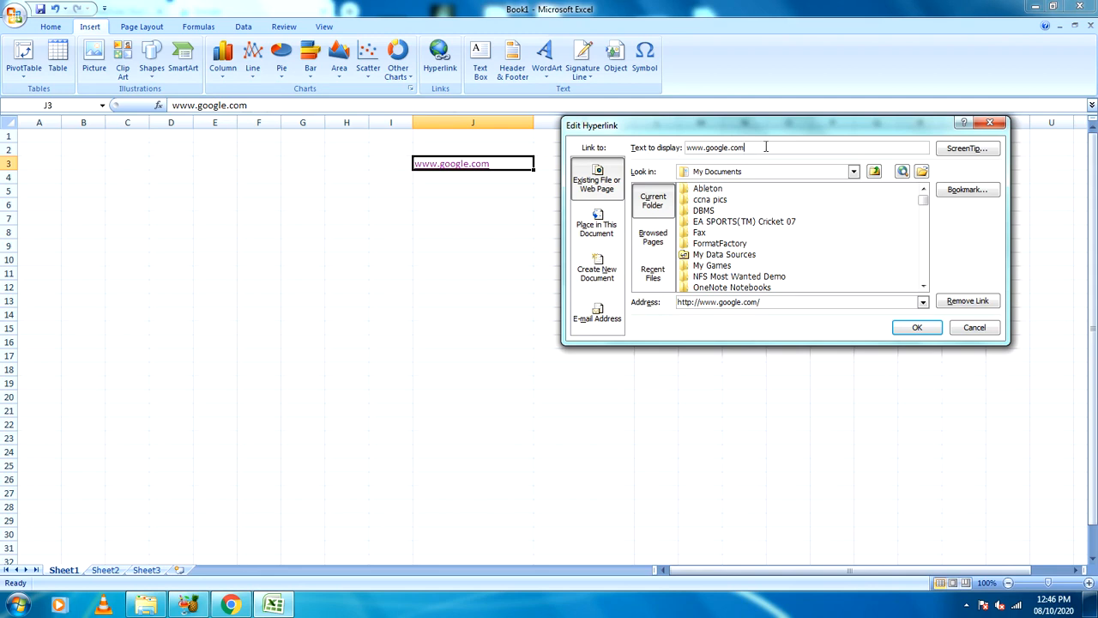
key(BackSpace)
key(BackSpace)
key(BackSpace)
key(BackSpace)
key(BackSpace)
key(BackSpace)
key(BackSpace)
key(BackSpace)
key(BackSpace)
key(BackSpace)
key(BackSpace)
key(BackSpace)
key(BackSpace)
click(912, 327)
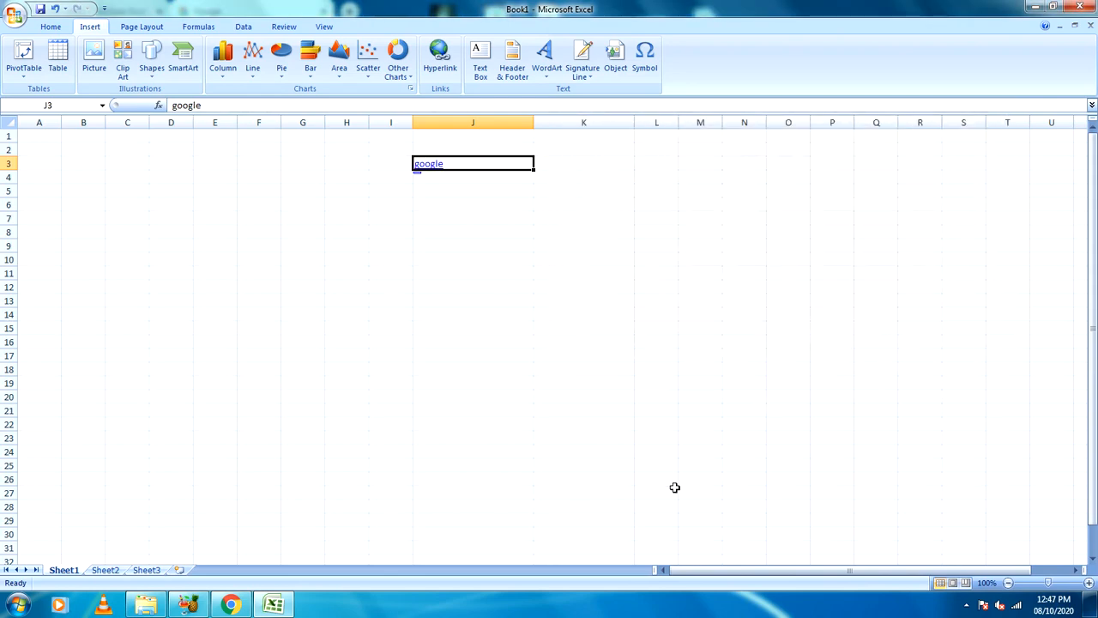
Test the renamed google link in J3 in the browser and switch back to the Excel workbook.
click(363, 289)
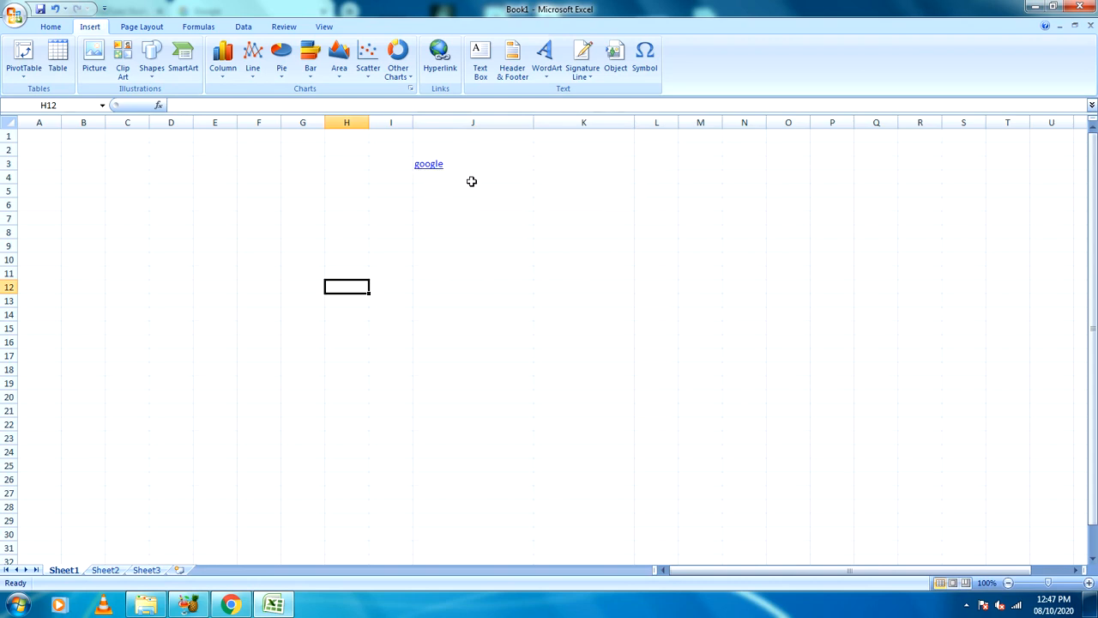
click(713, 157)
click(429, 169)
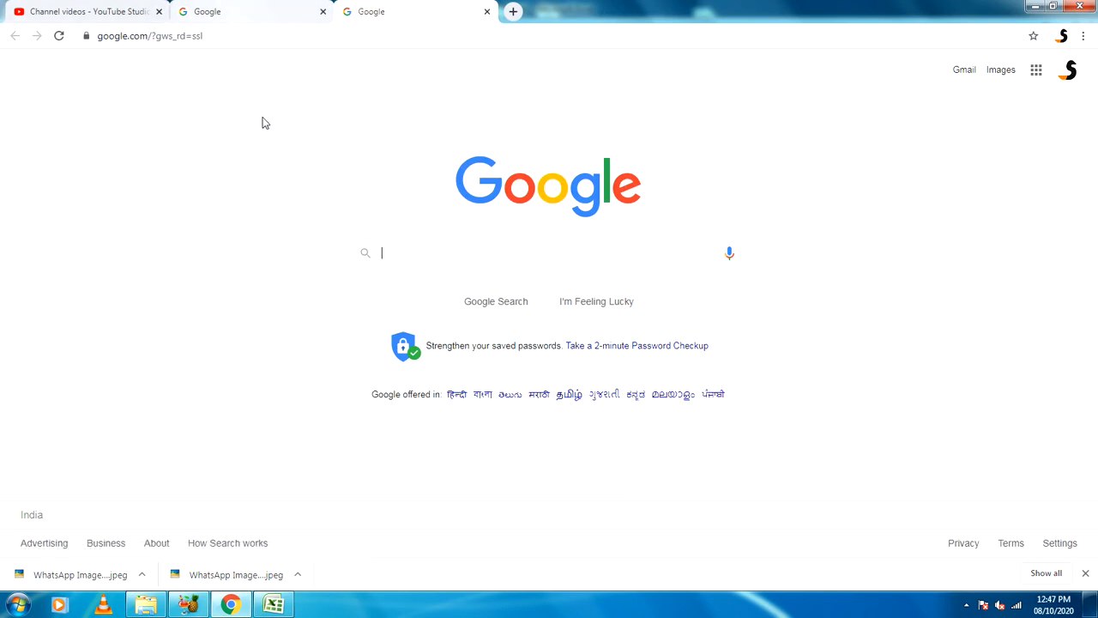
click(274, 604)
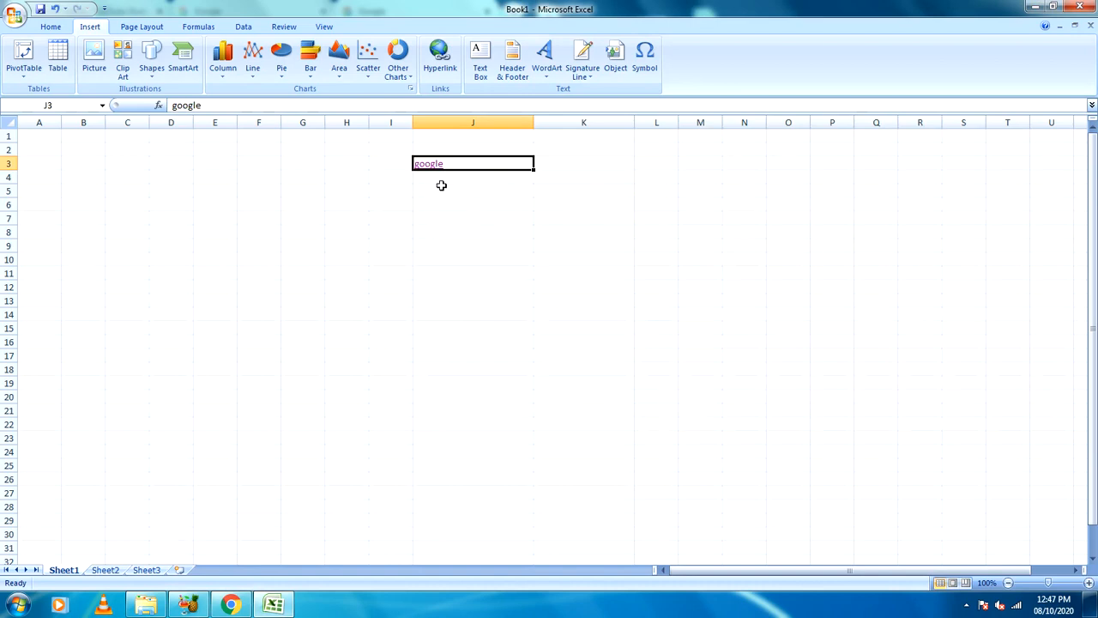
Insert a hyperlink in cell J7 to the recently used Documents\Book1.xlsx file and widen column J to fit its path.
click(445, 247)
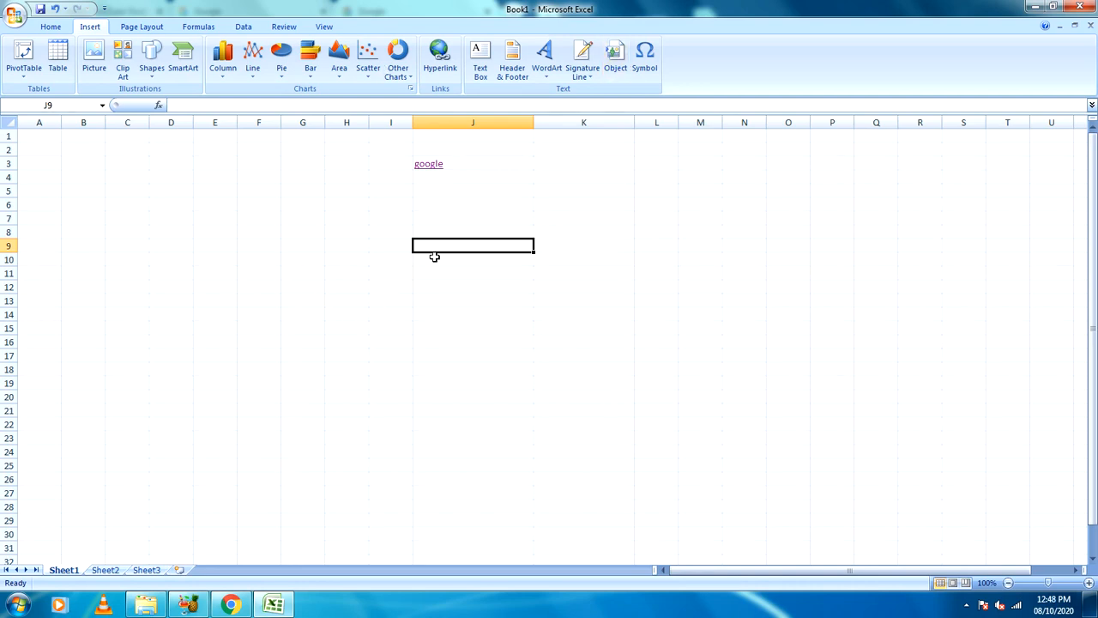
click(440, 222)
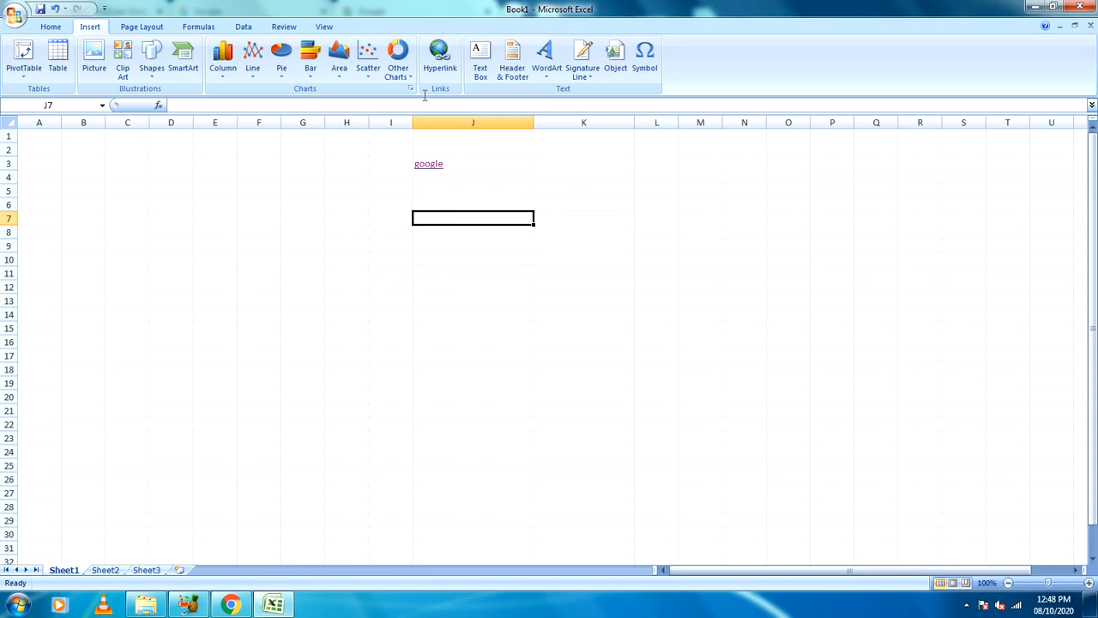
click(439, 59)
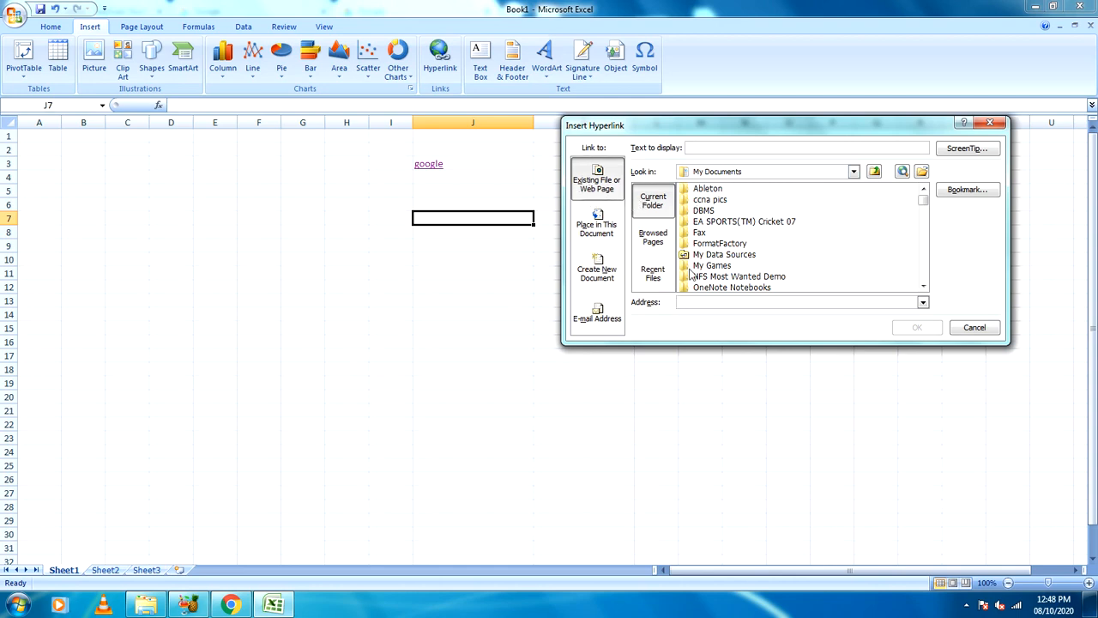
click(654, 244)
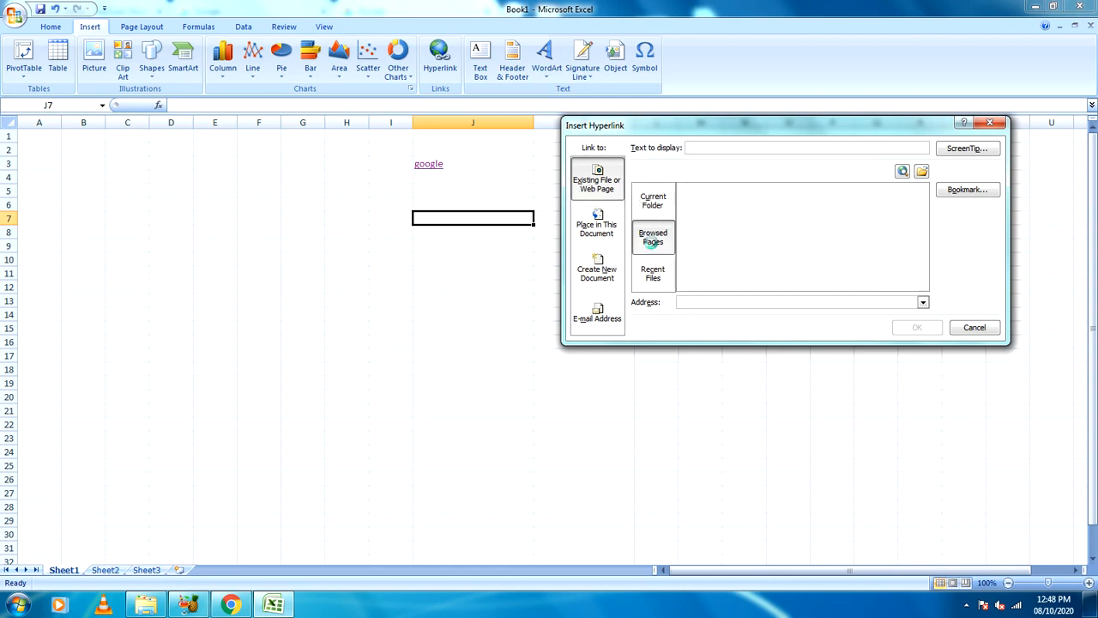
click(653, 273)
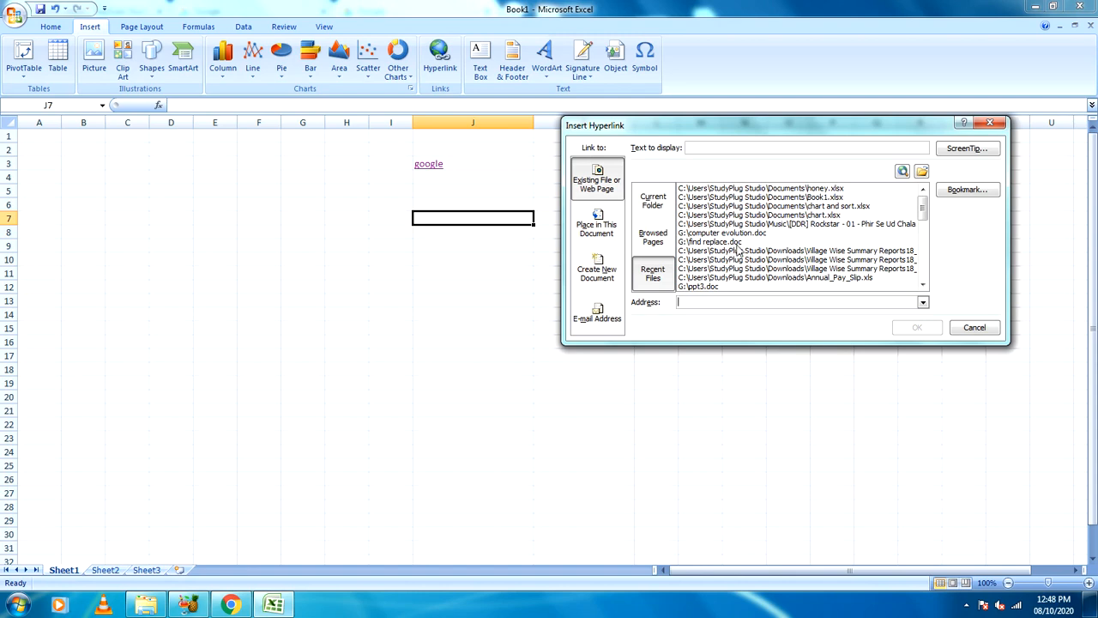
click(821, 199)
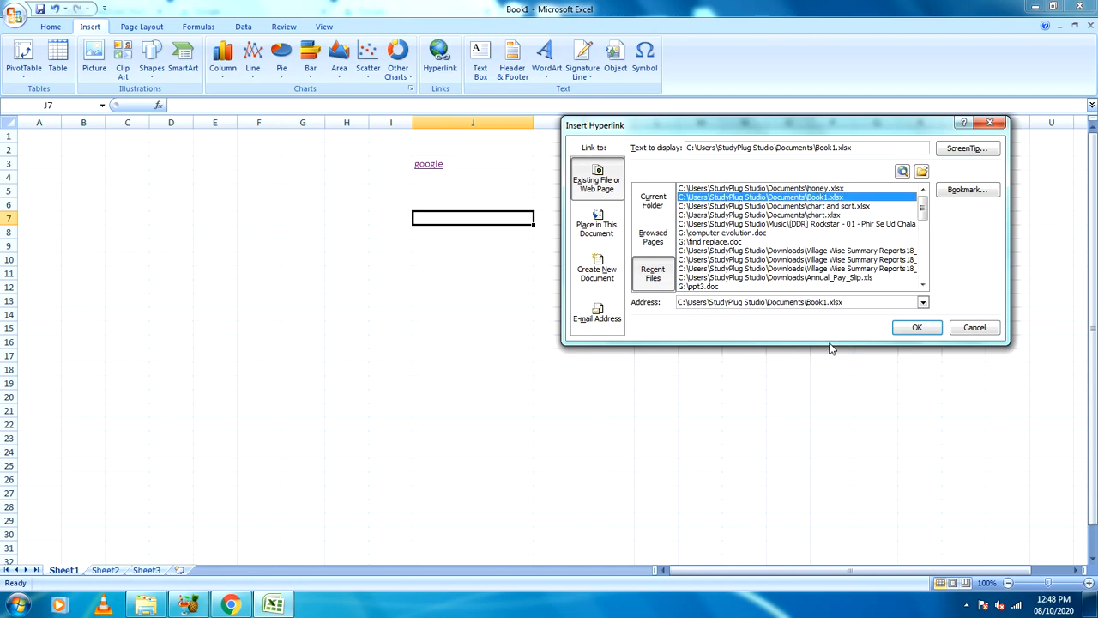
click(916, 328)
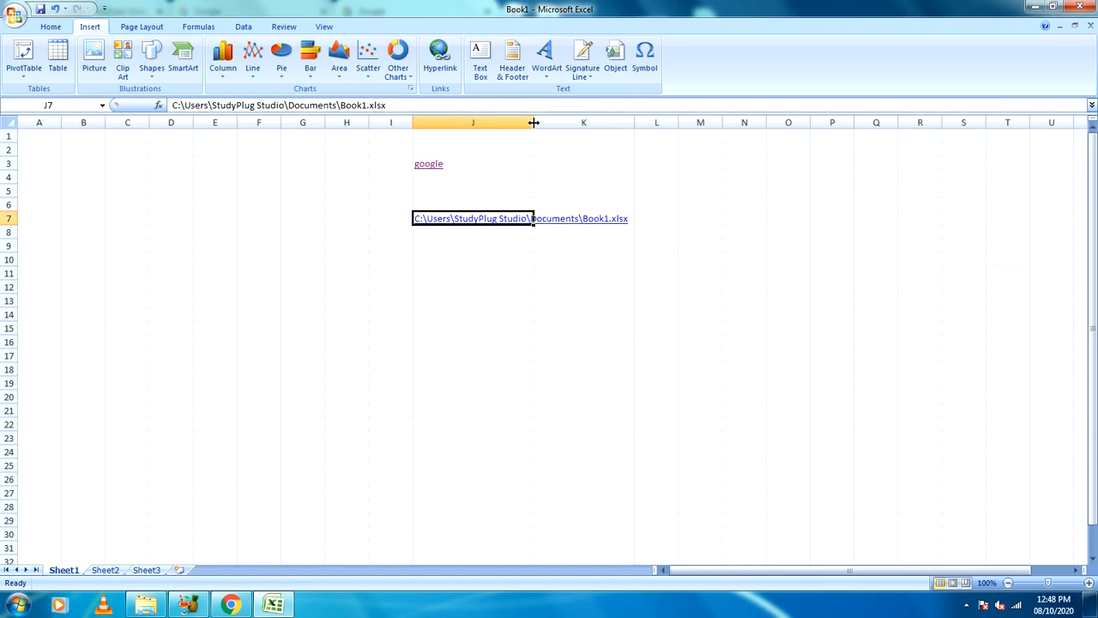
drag(533, 123, 632, 123)
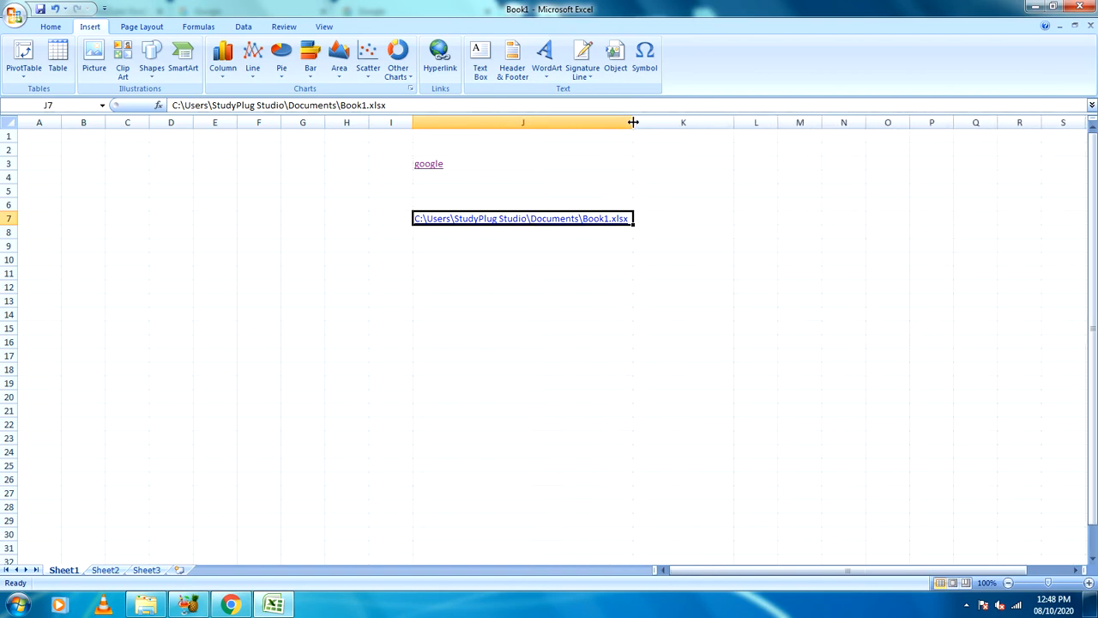
click(509, 315)
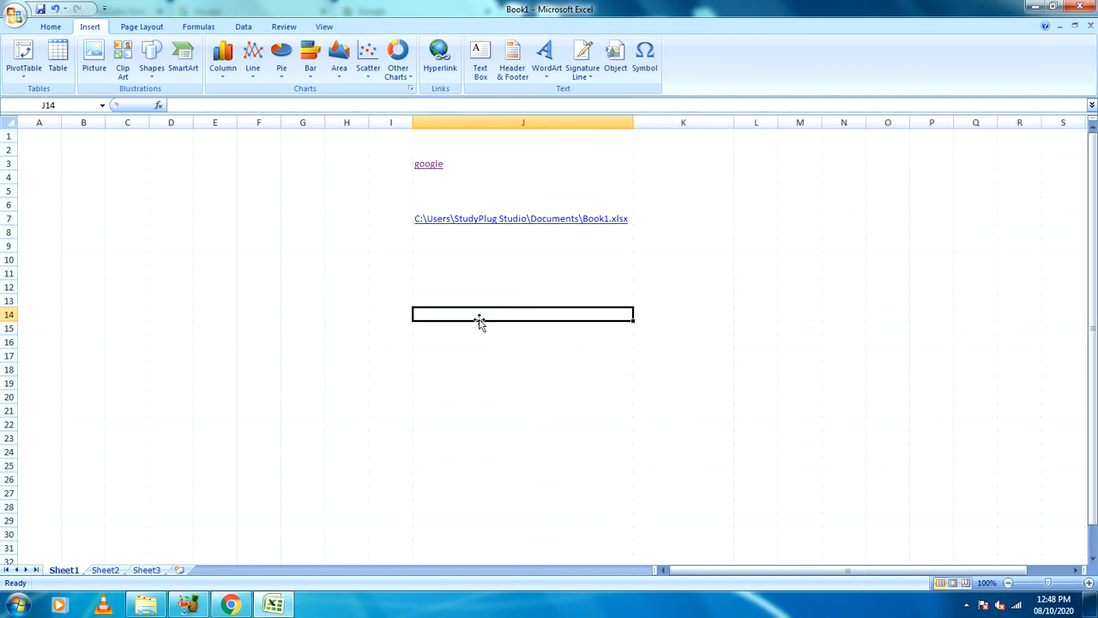
Follow the Documents\Book1.xlsx link in J7, view the opened workbook, and return to the workbook containing the hyperlinks.
click(520, 221)
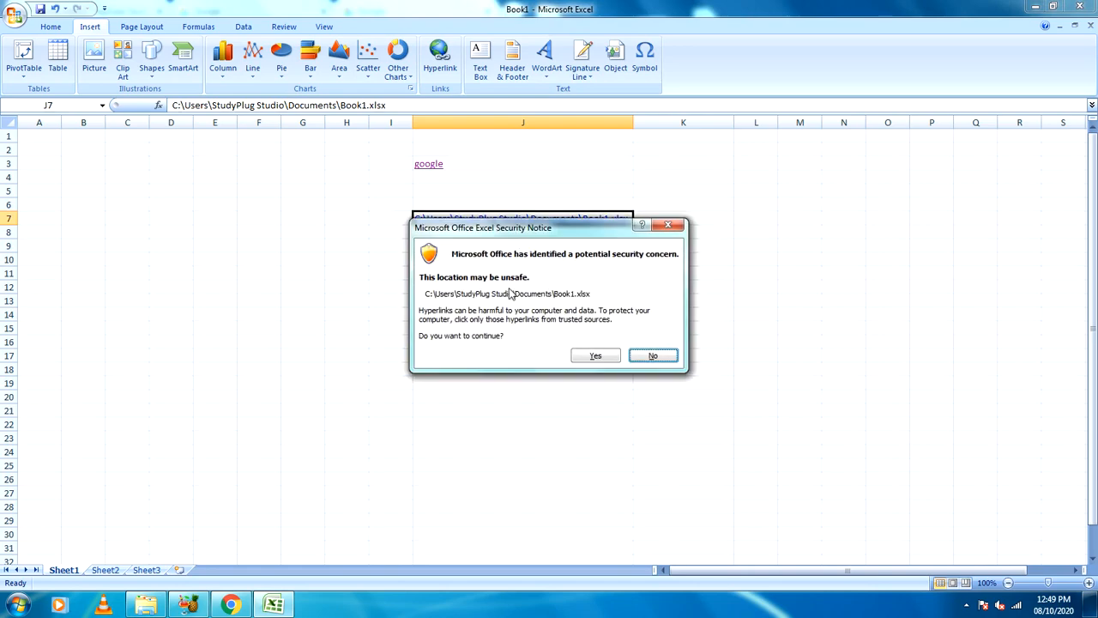
click(596, 356)
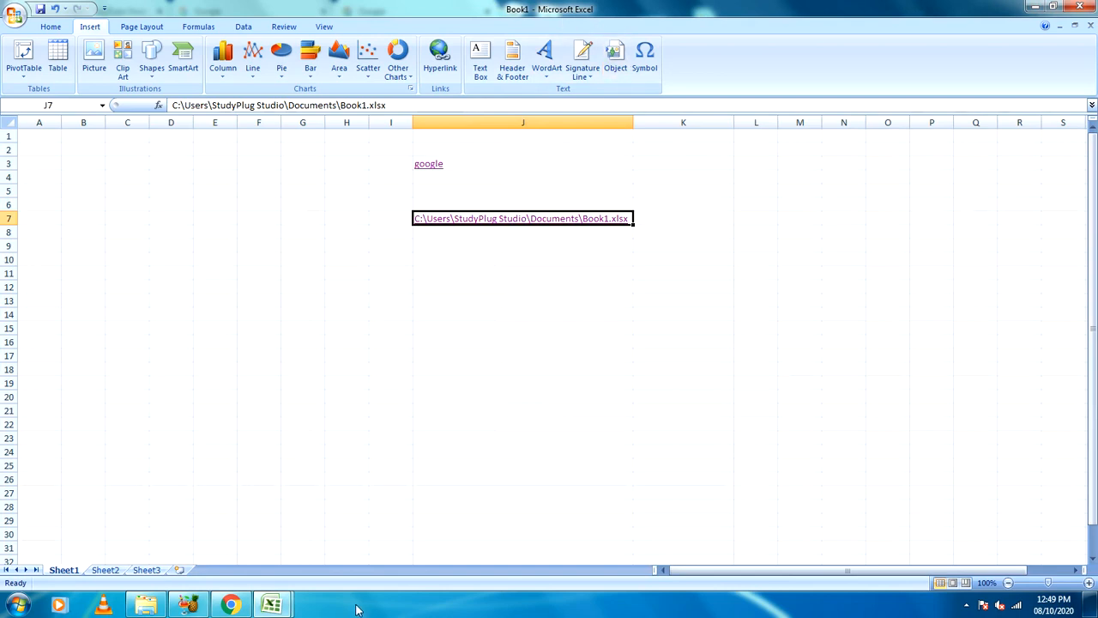
click(284, 611)
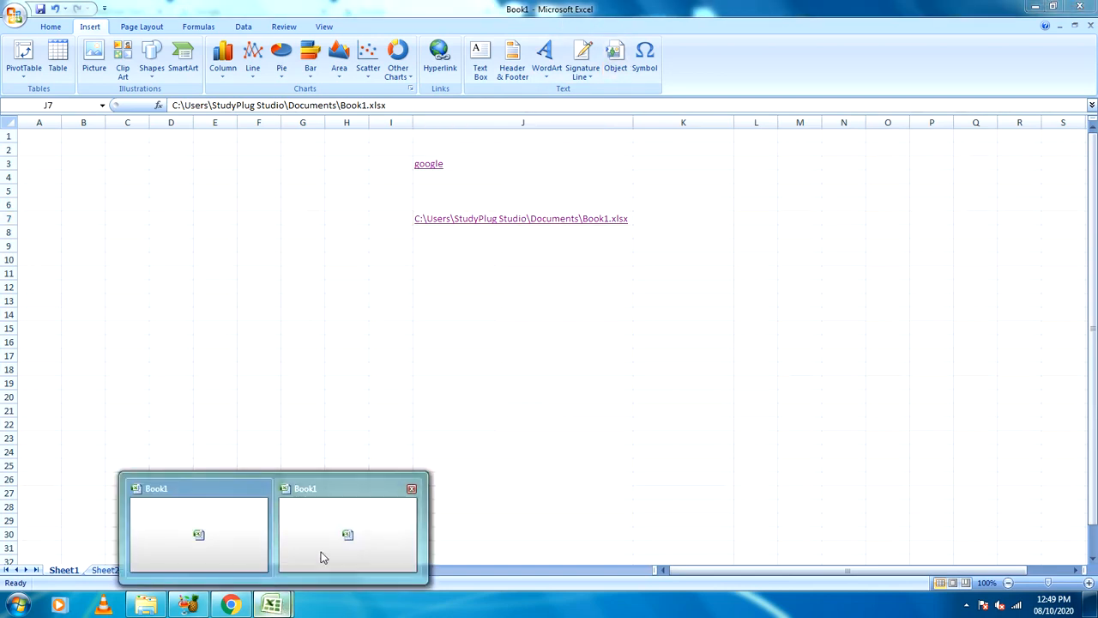
click(317, 557)
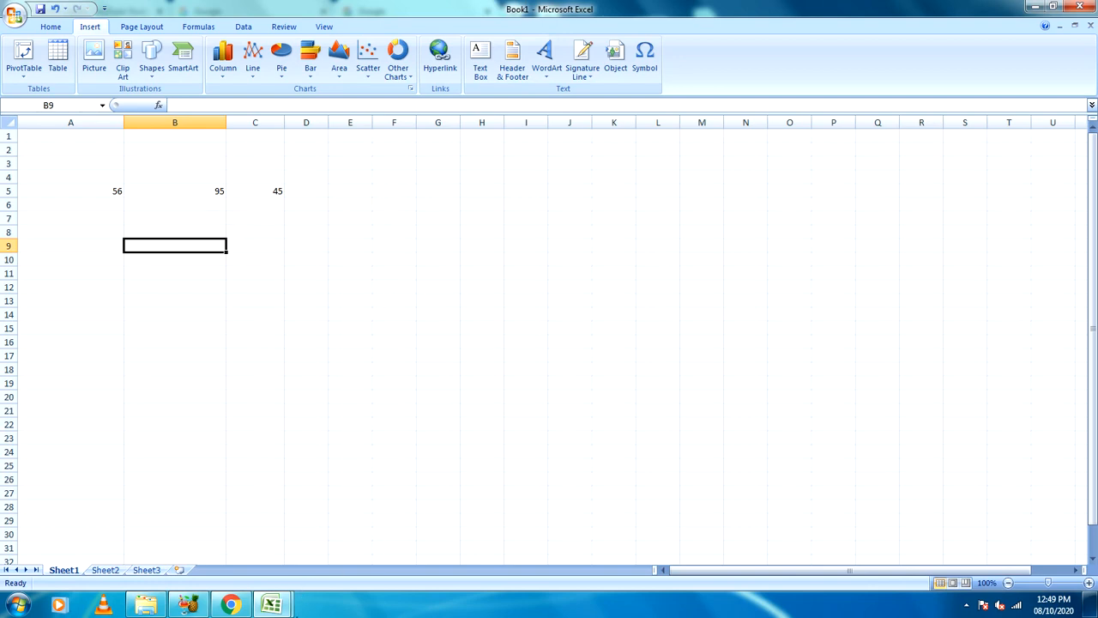
click(283, 607)
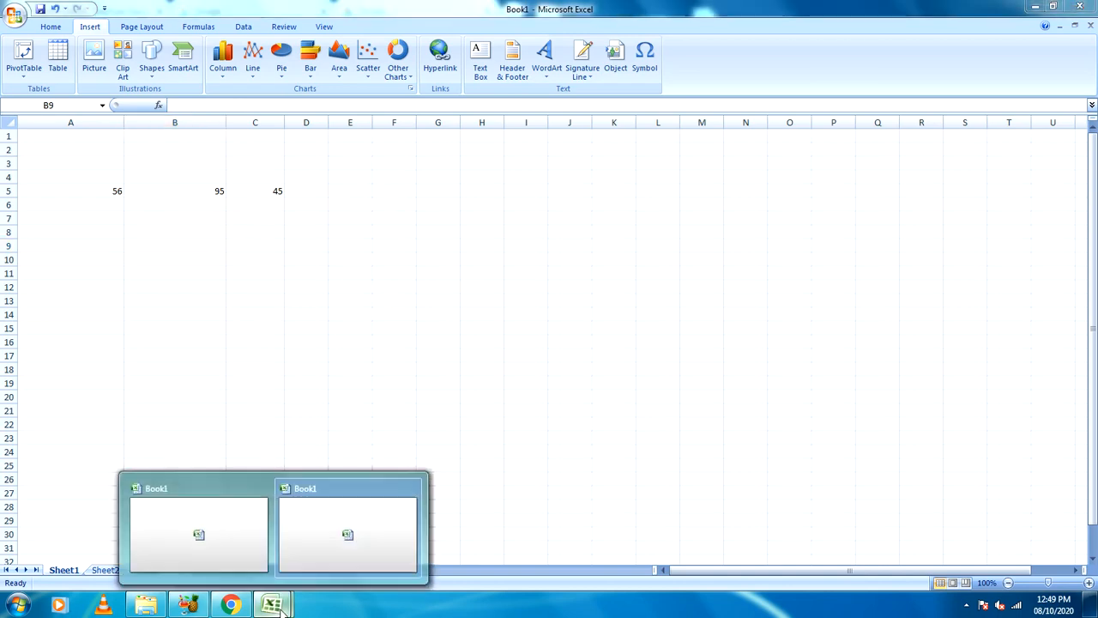
click(234, 542)
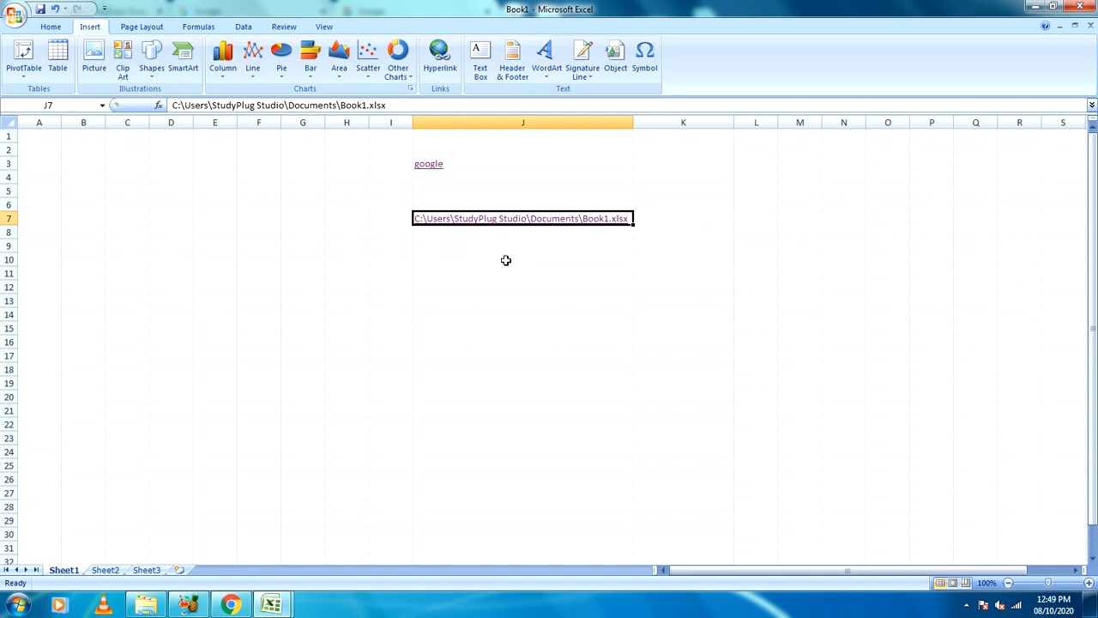
Edit the hyperlink in cell J7 so its display text reads book1, keeping the Book1.xlsx address.
click(439, 59)
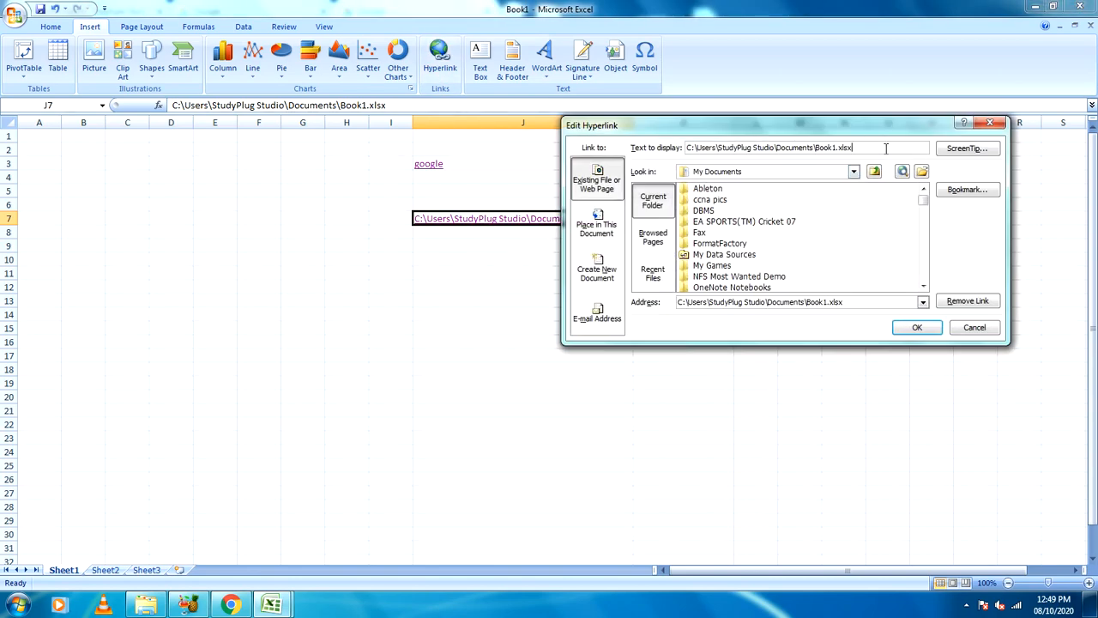
key(BackSpace)
key(BackSpace)
key(BackSpace)
key(BackSpace)
key(BackSpace)
key(BackSpace)
key(BackSpace)
key(BackSpace)
key(BackSpace)
key(BackSpace)
key(BackSpace)
key(BackSpace)
key(BackSpace)
key(BackSpace)
key(BackSpace)
key(BackSpace)
key(BackSpace)
key(BackSpace)
key(BackSpace)
key(BackSpace)
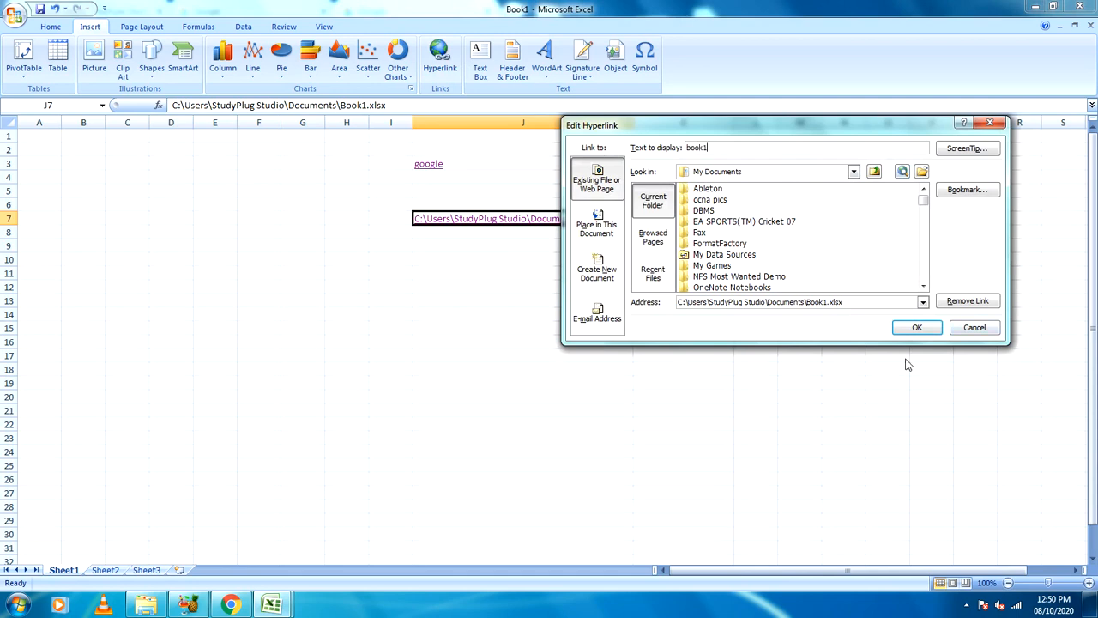
click(917, 327)
Start a hyperlink in cell J12 to a new document named ravi, dismissing the Windows color scheme notice.
click(475, 291)
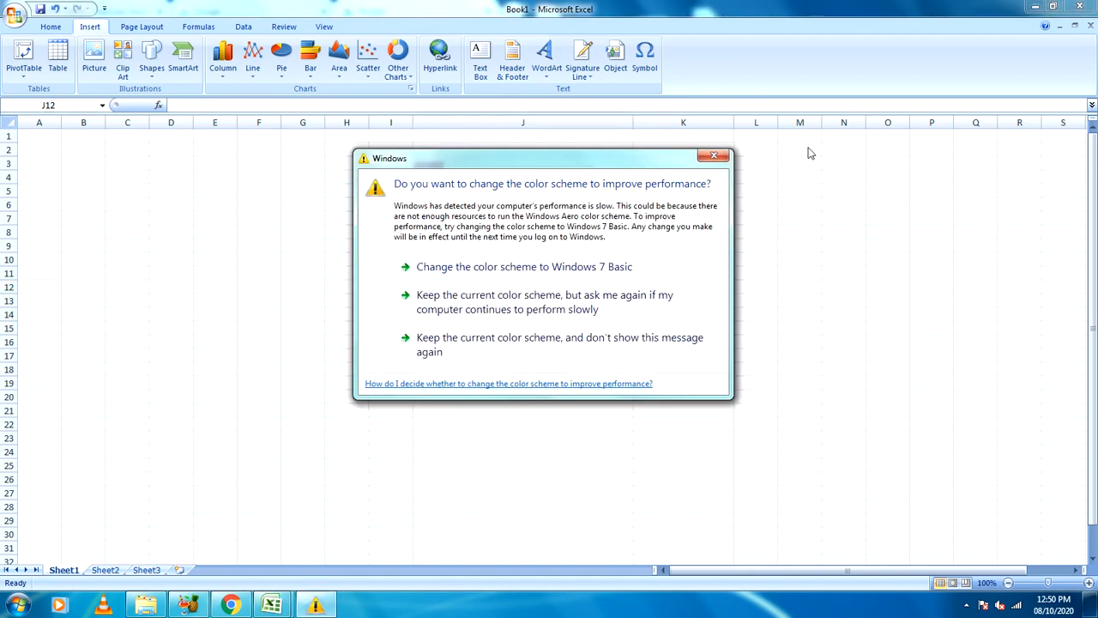
click(713, 155)
click(437, 69)
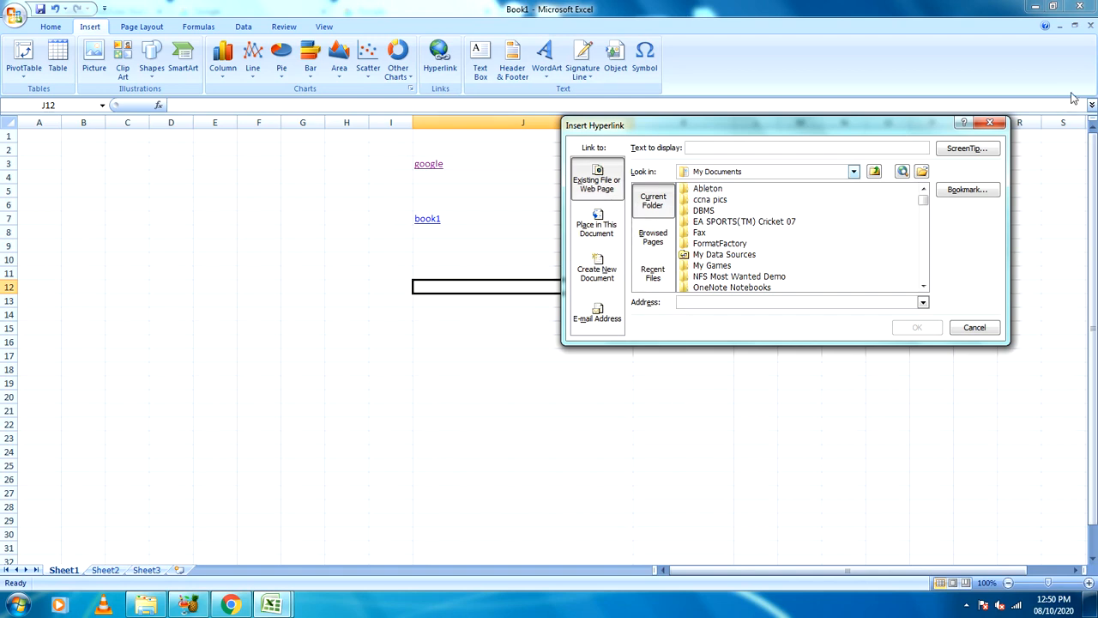
click(995, 122)
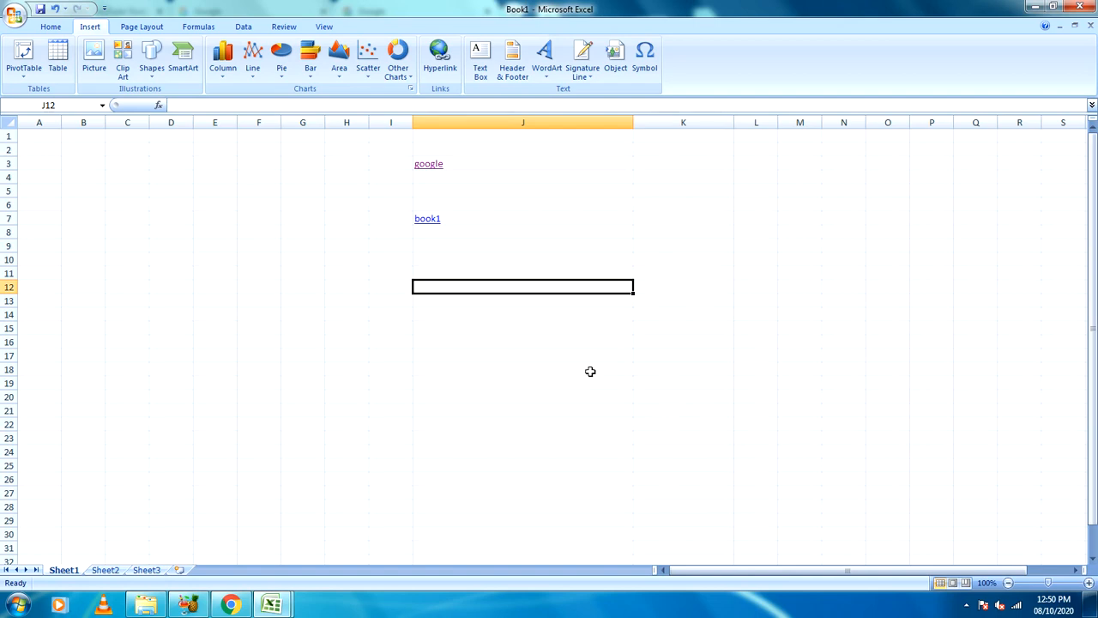
click(437, 60)
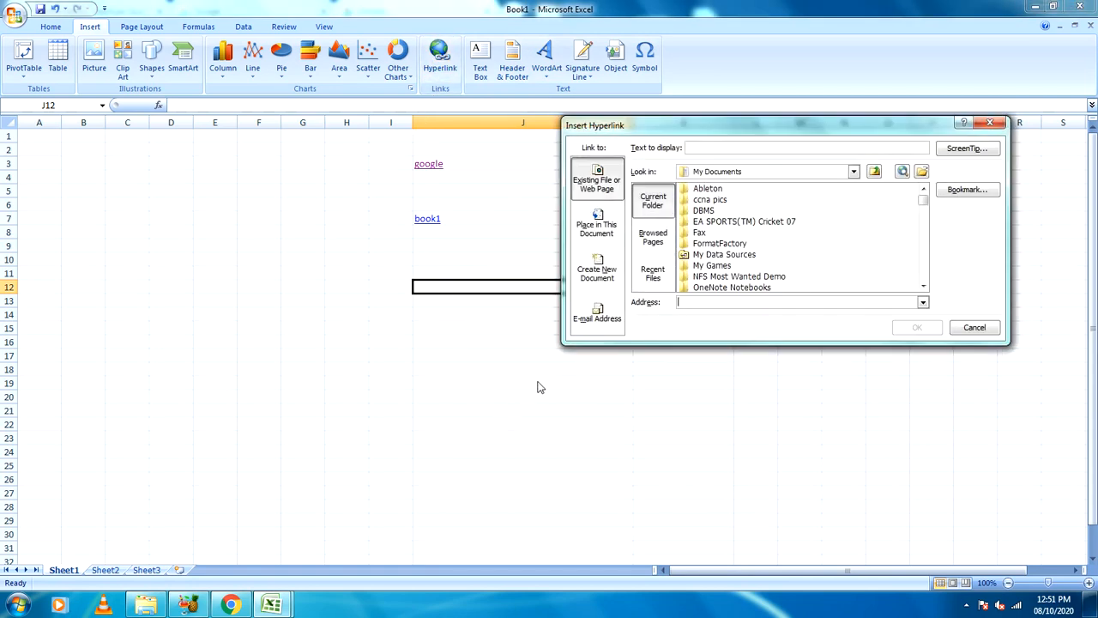
click(594, 282)
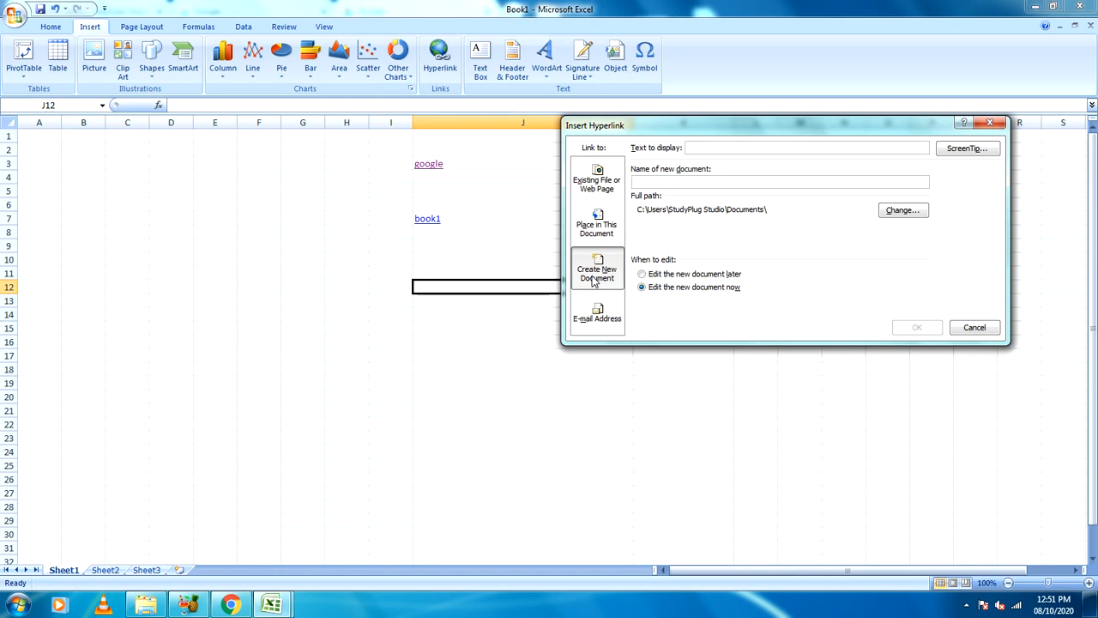
click(697, 182)
text(ravi)
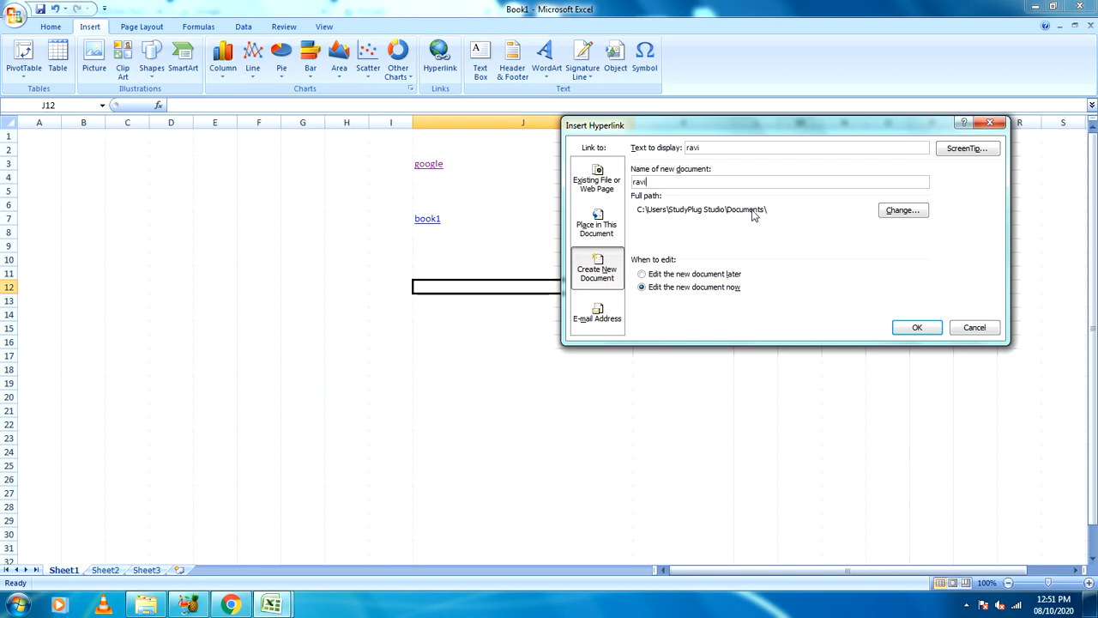
Browse the Documents library for the new document's save location and close the folder browser.
click(911, 211)
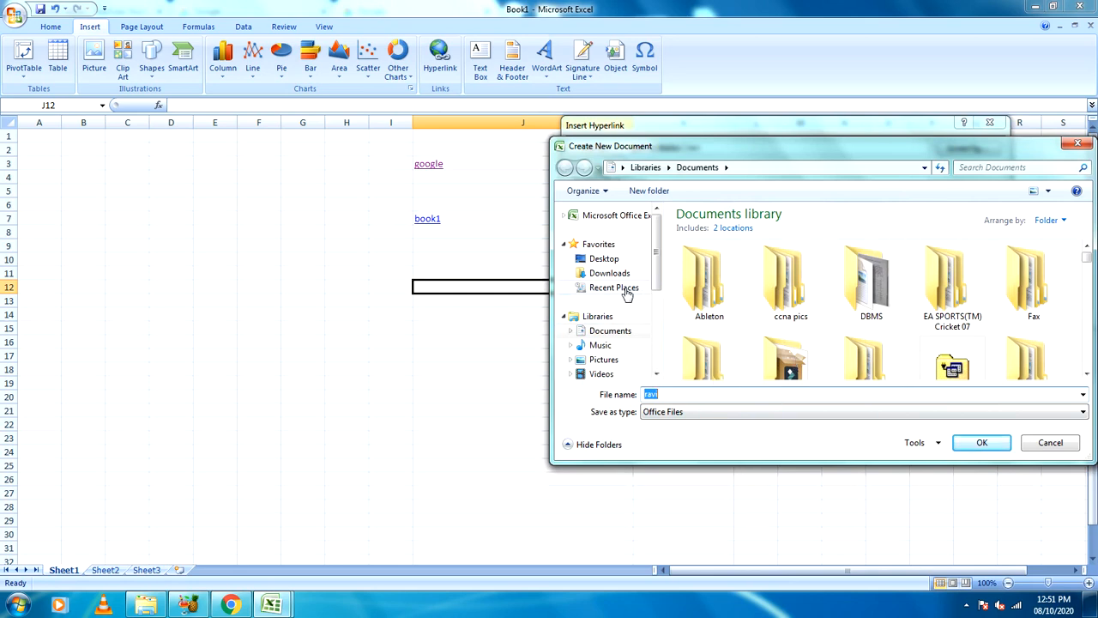
click(849, 322)
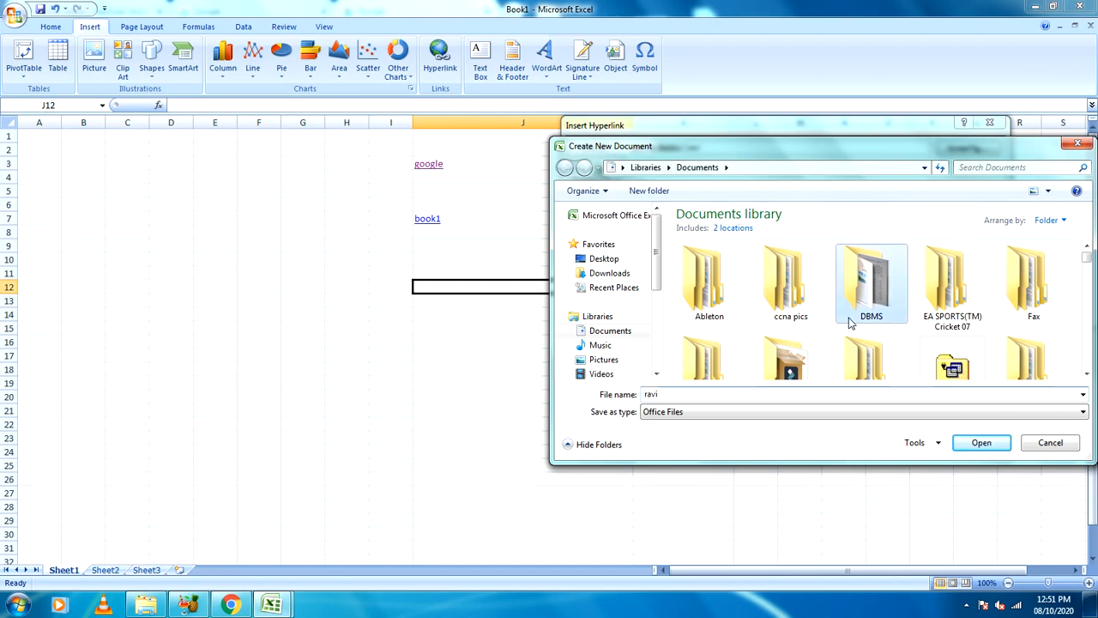
scroll(849, 324, down, 5)
scroll(849, 334, down, 2)
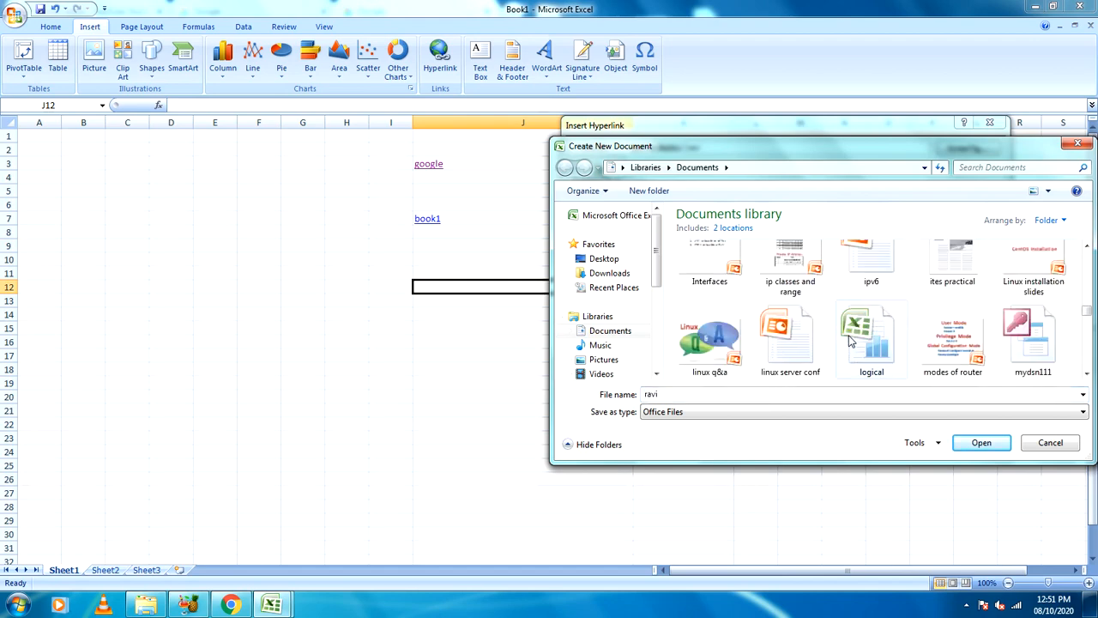
scroll(849, 342, up, 7)
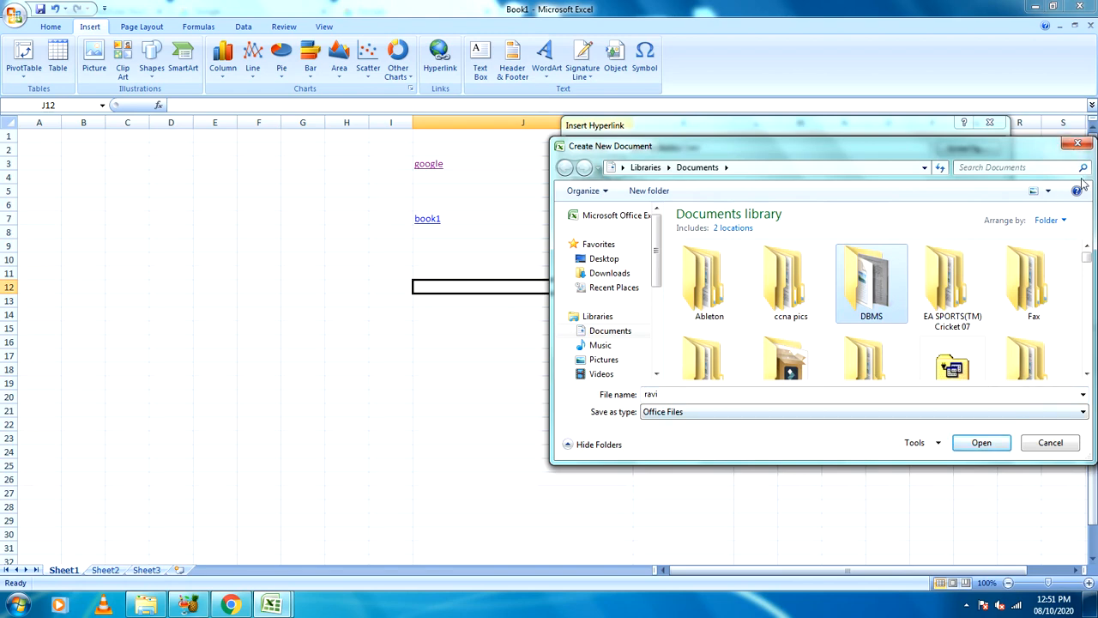
click(1077, 143)
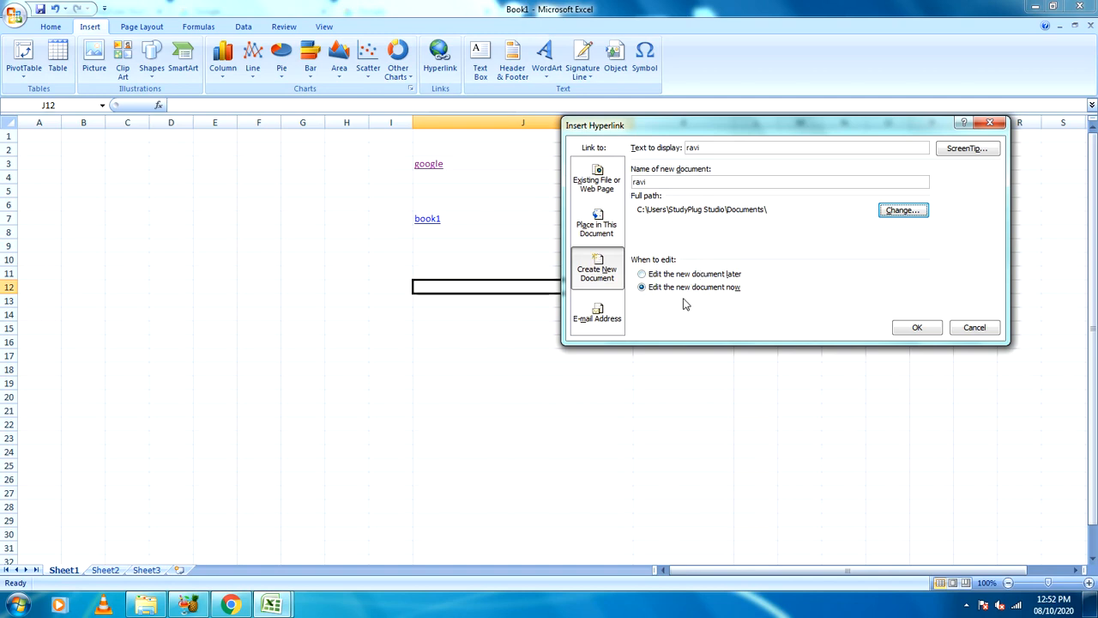
Choose to edit the new document later and create the ravi hyperlink in J12, dismissing the Windows color scheme notice.
click(642, 275)
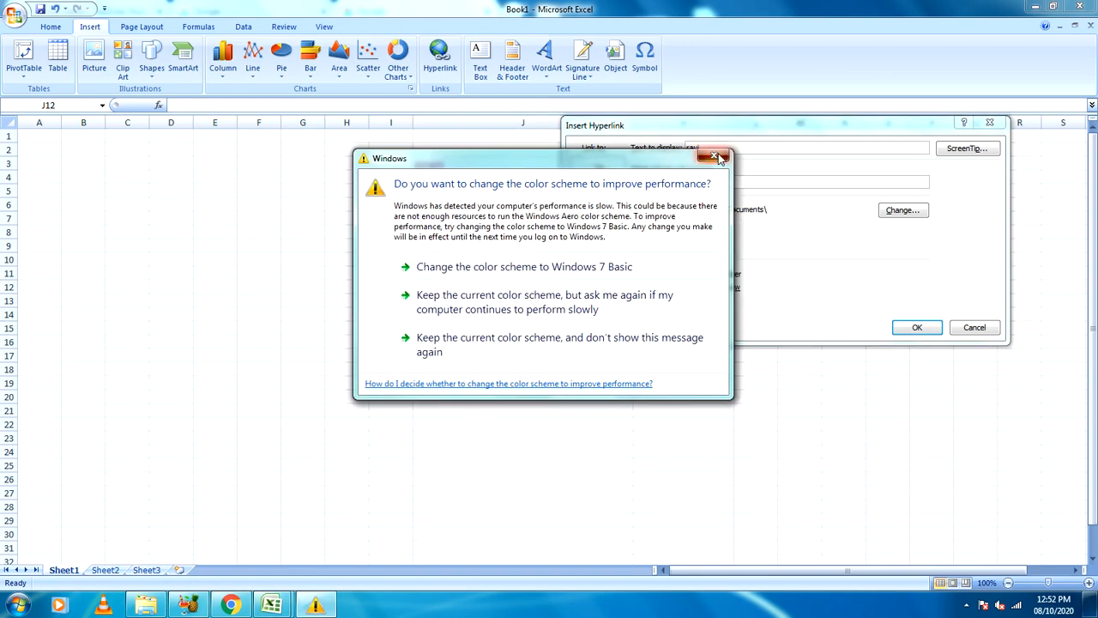
click(714, 155)
click(918, 328)
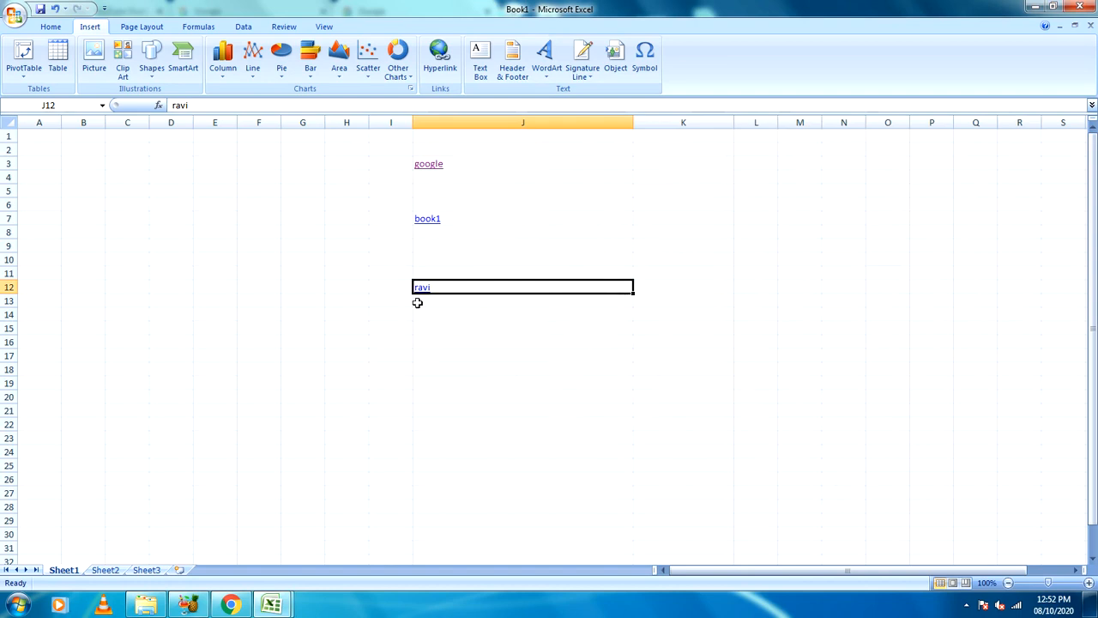
click(451, 315)
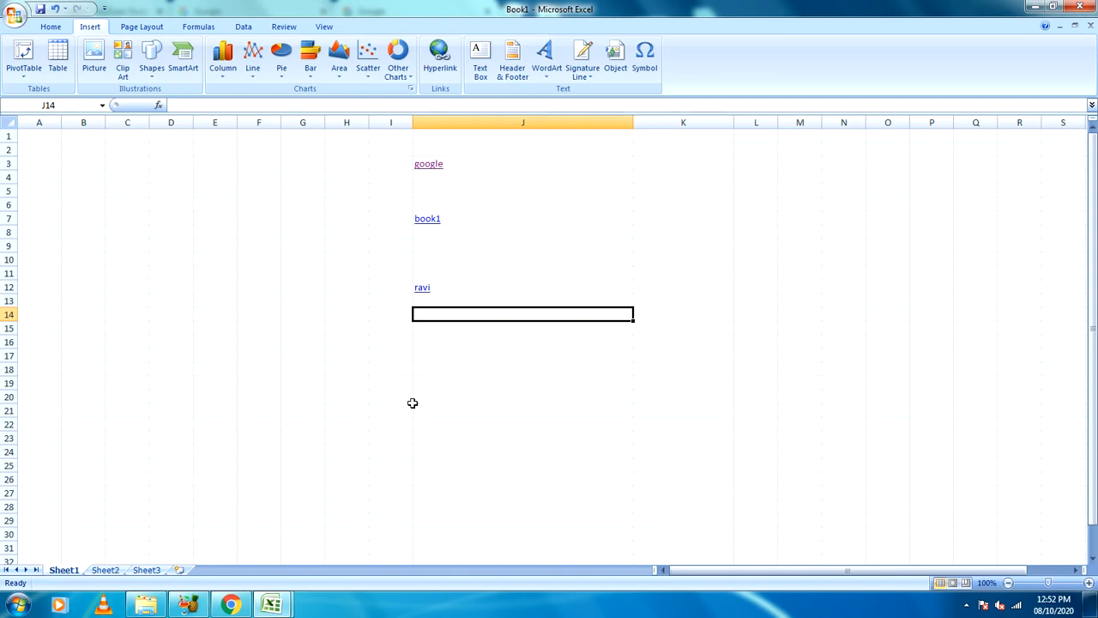
Open the ravi workbook through its link in J12 and enter fdg, 56, 8526 and 46456 in cells A1 to A4.
click(418, 289)
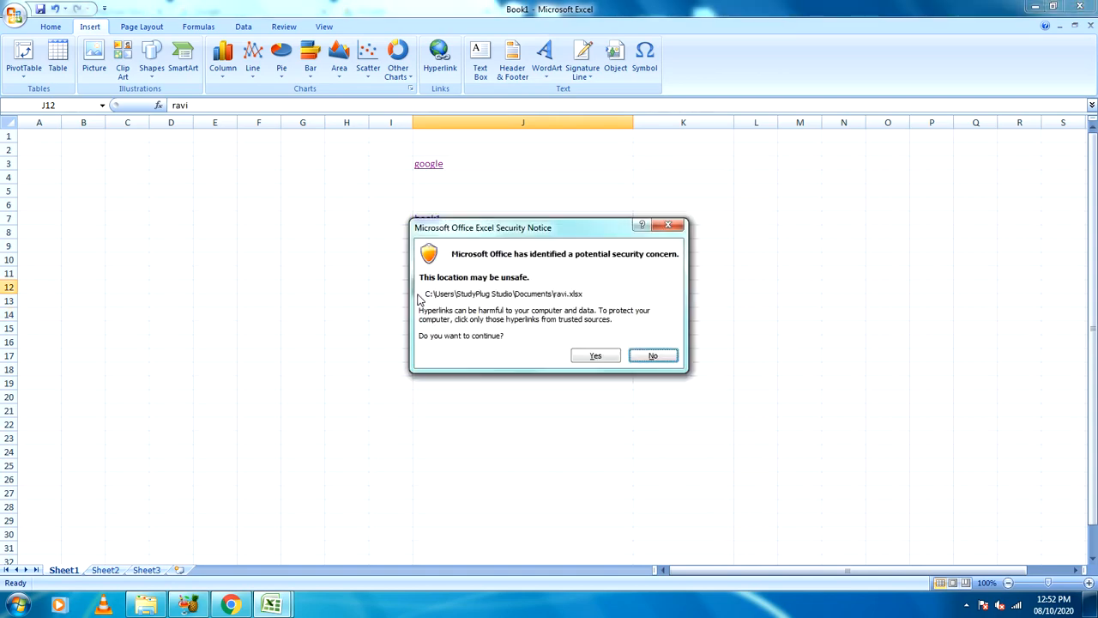
click(592, 355)
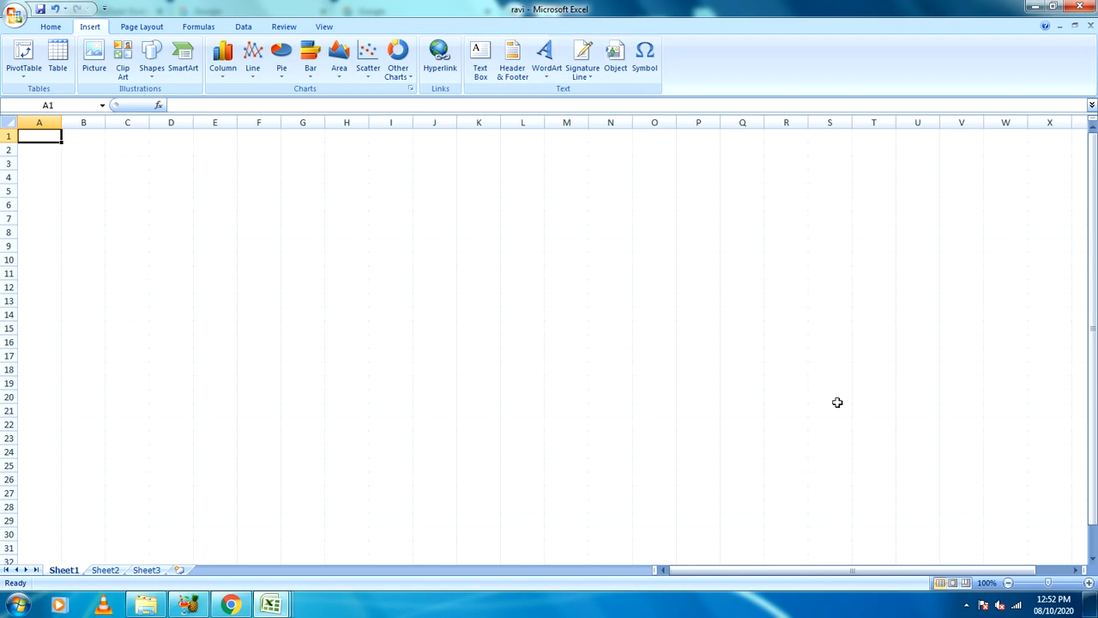
text(fdg)
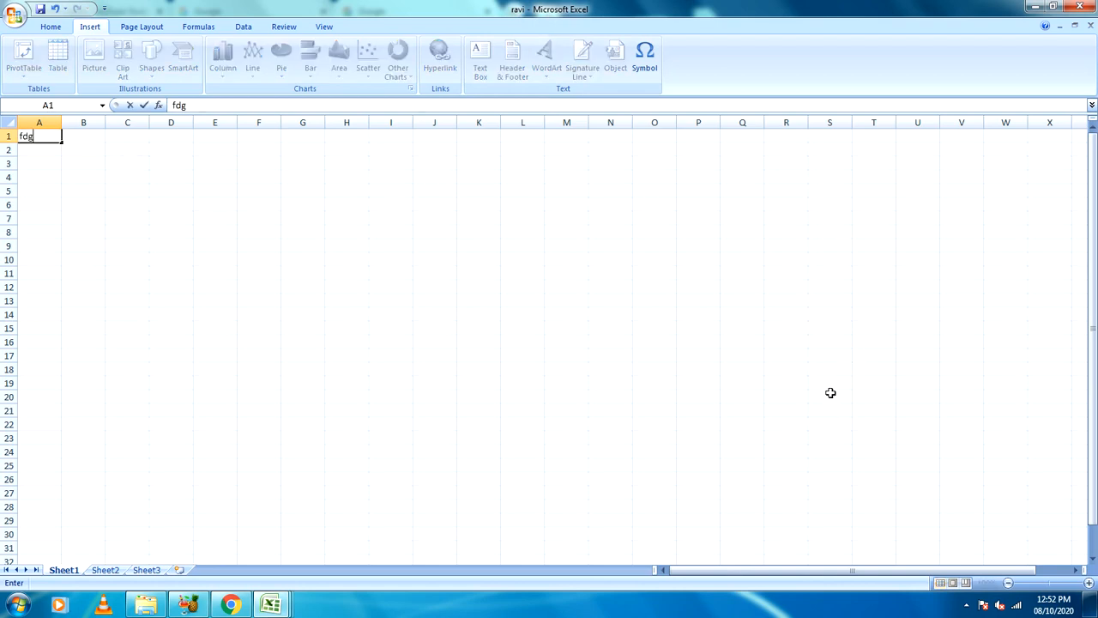
key(Return)
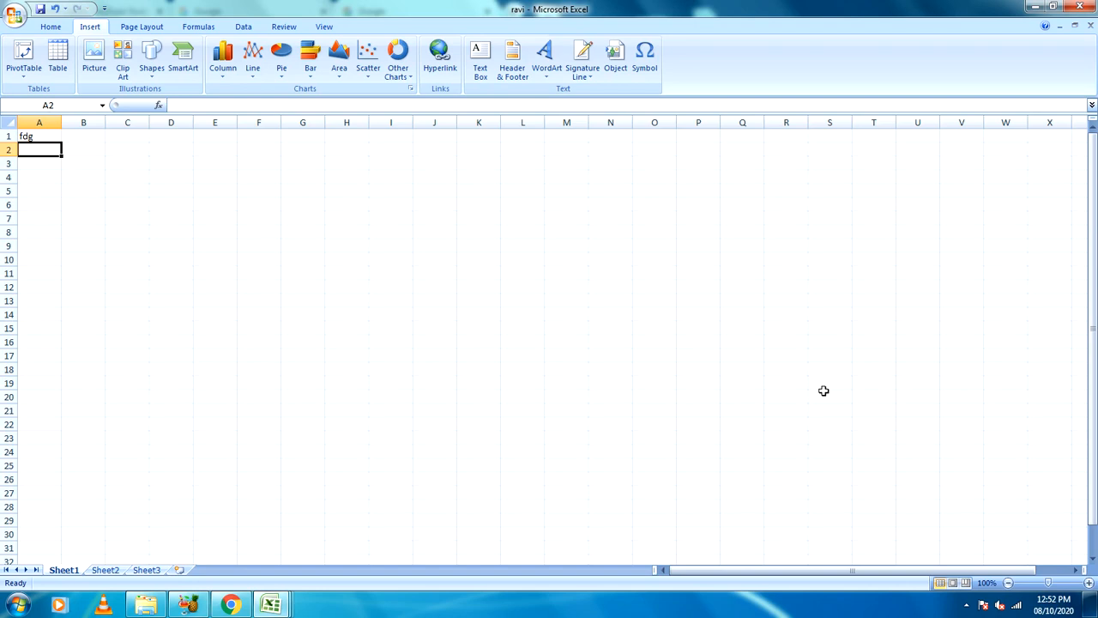
text(56)
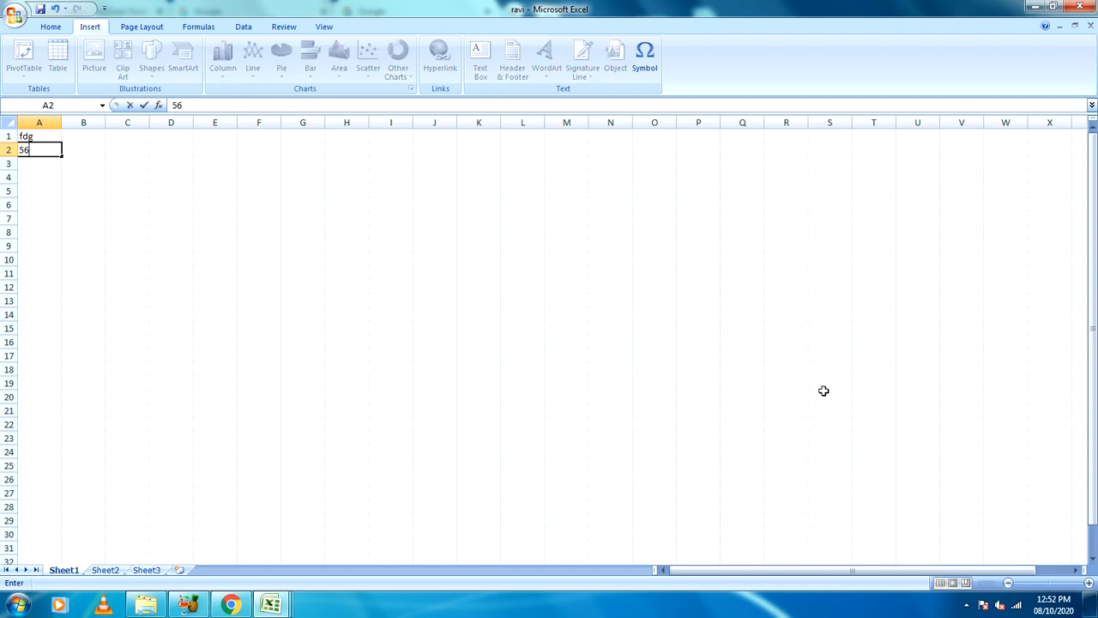
key(Return)
text(8526)
key(Return)
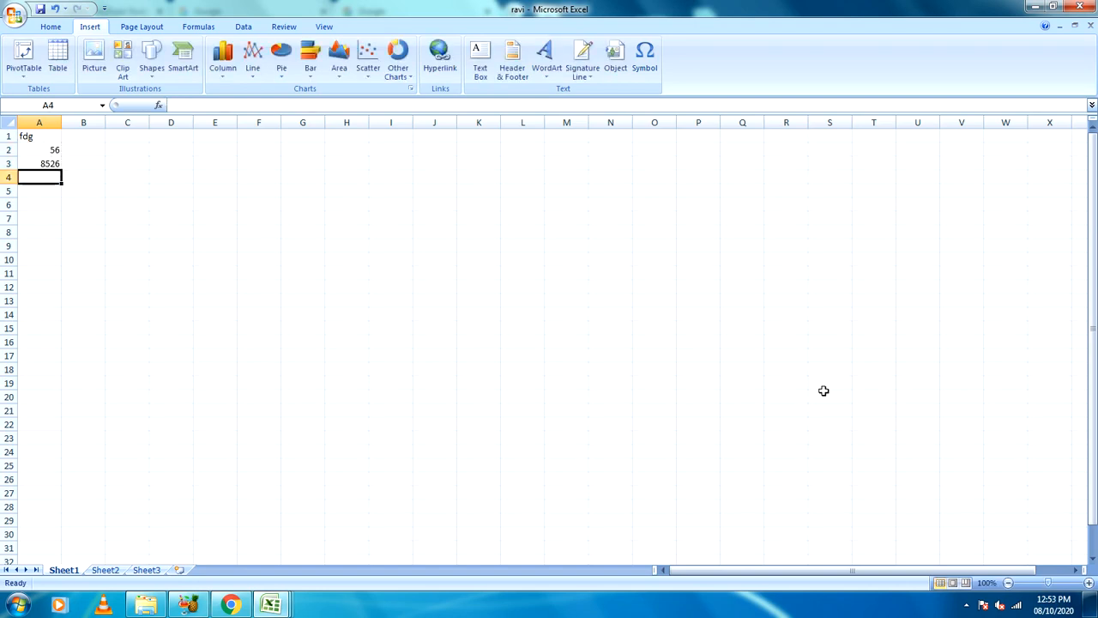
text(46456)
key(Return)
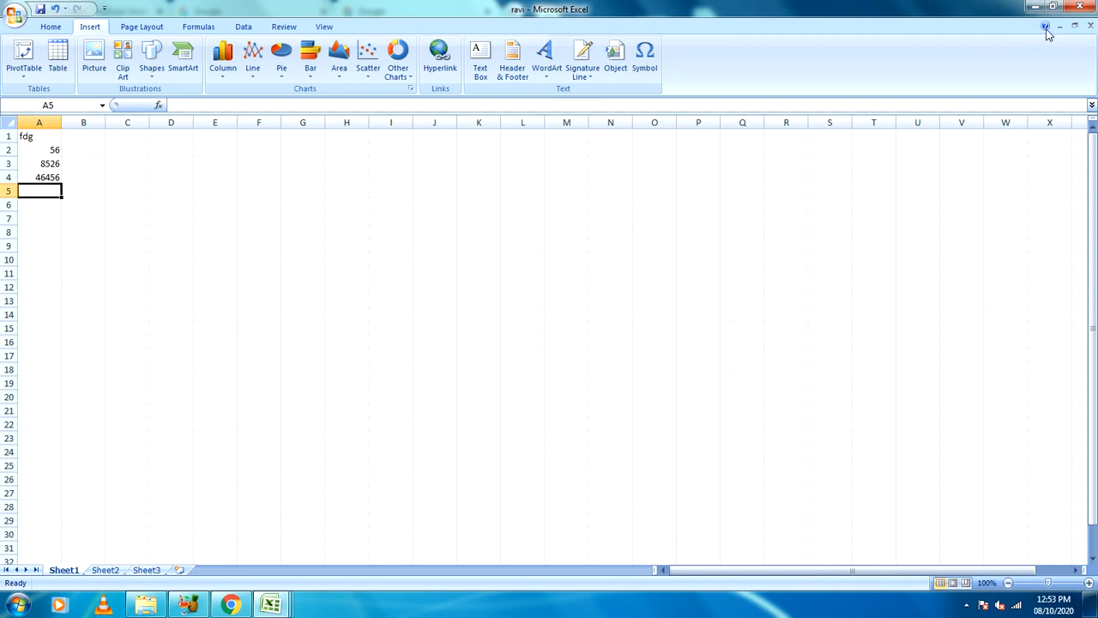
Close the ravi workbook, saving its changes, and return to the worksheet with the hyperlinks.
click(1084, 7)
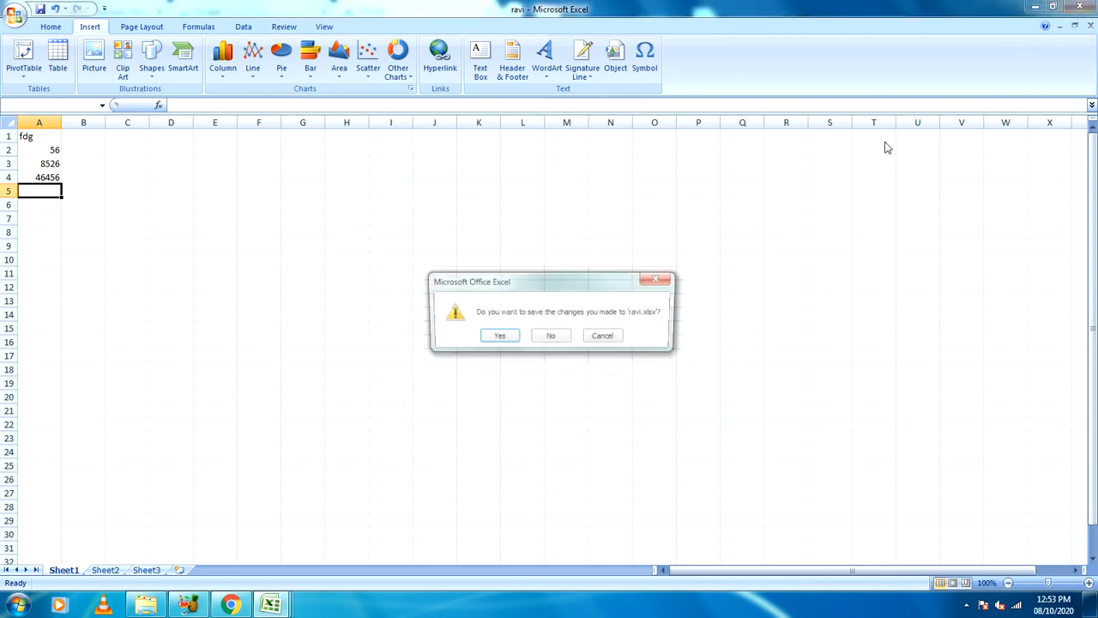
click(500, 337)
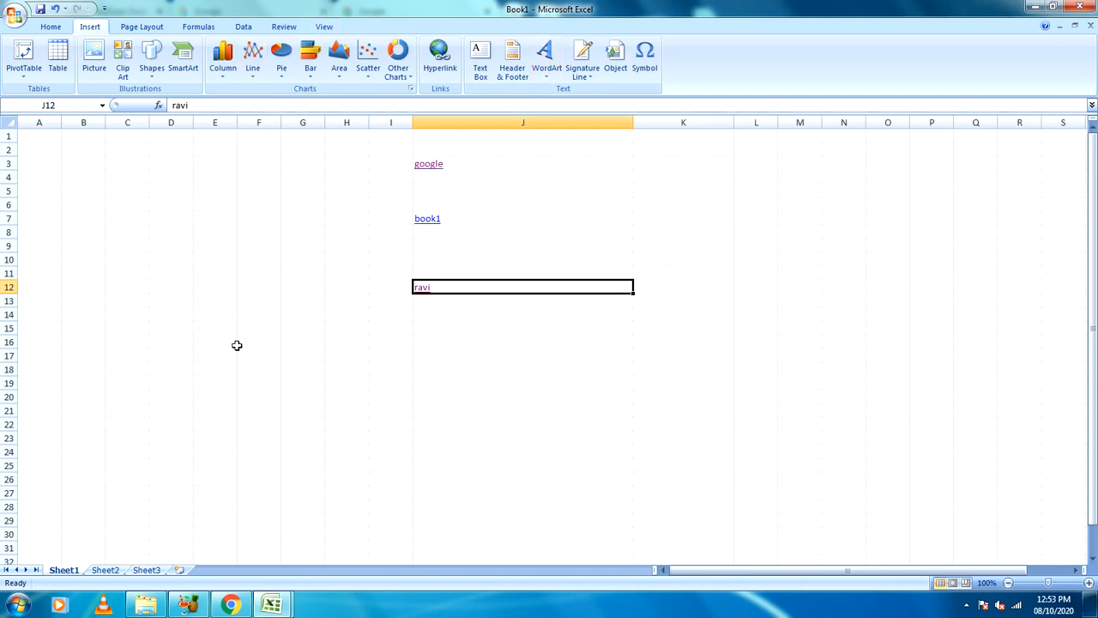
click(341, 420)
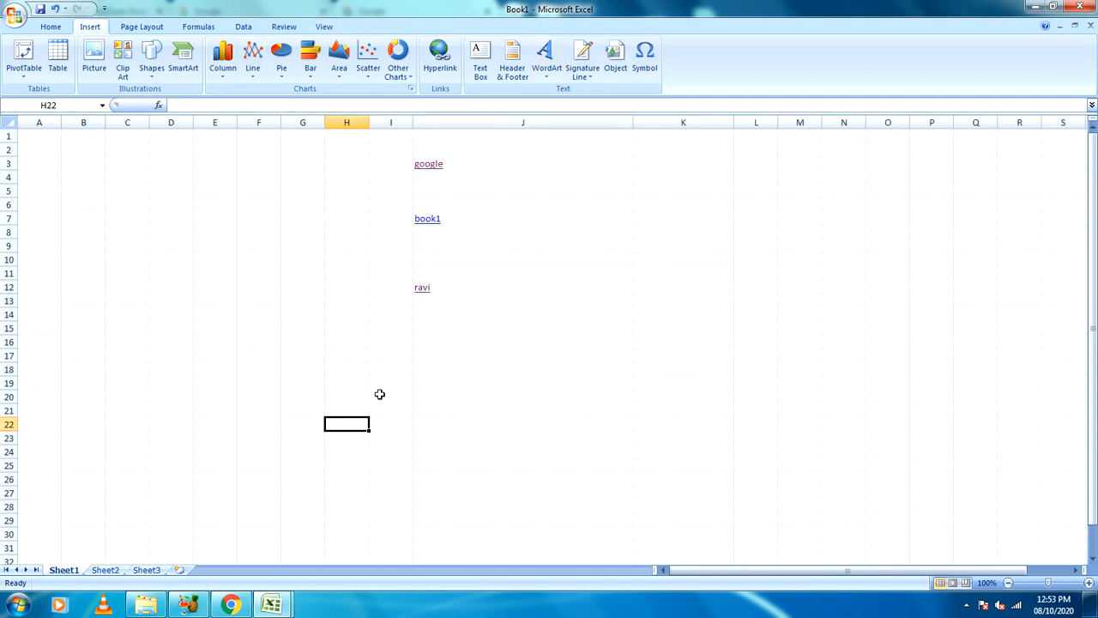
Follow the ravi link in J12 again to check the saved entries, and close that workbook.
click(424, 293)
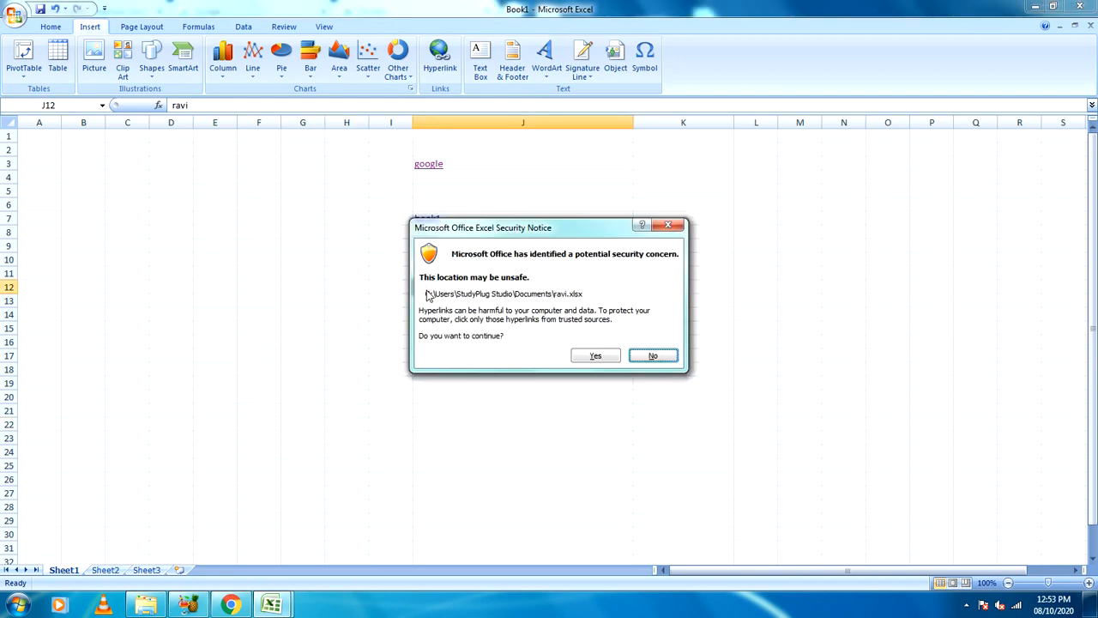
click(595, 356)
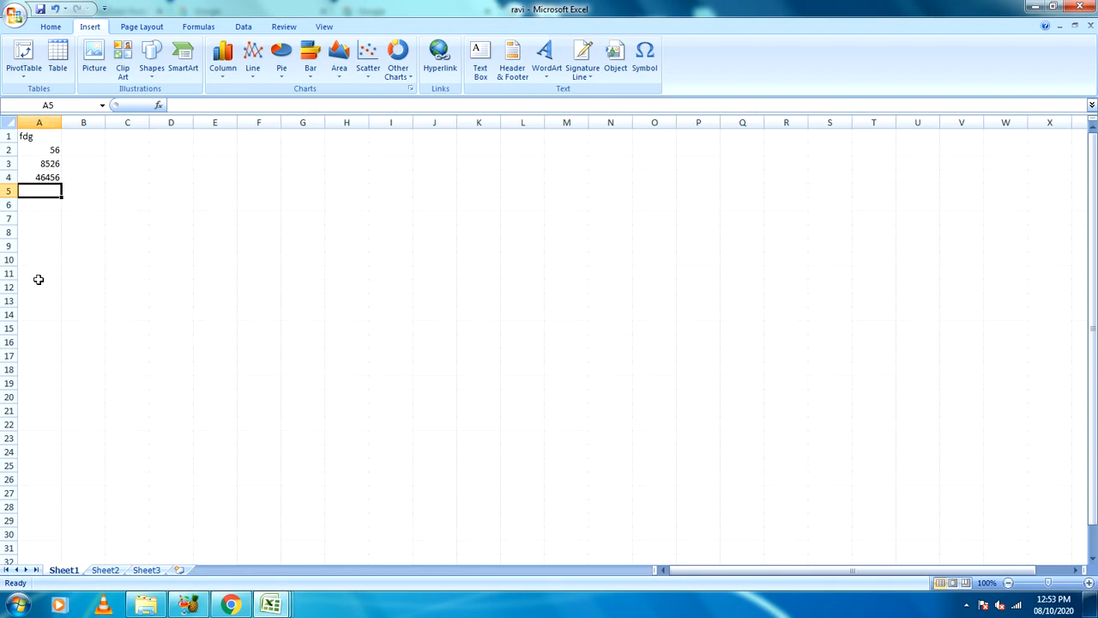
click(1080, 7)
click(382, 339)
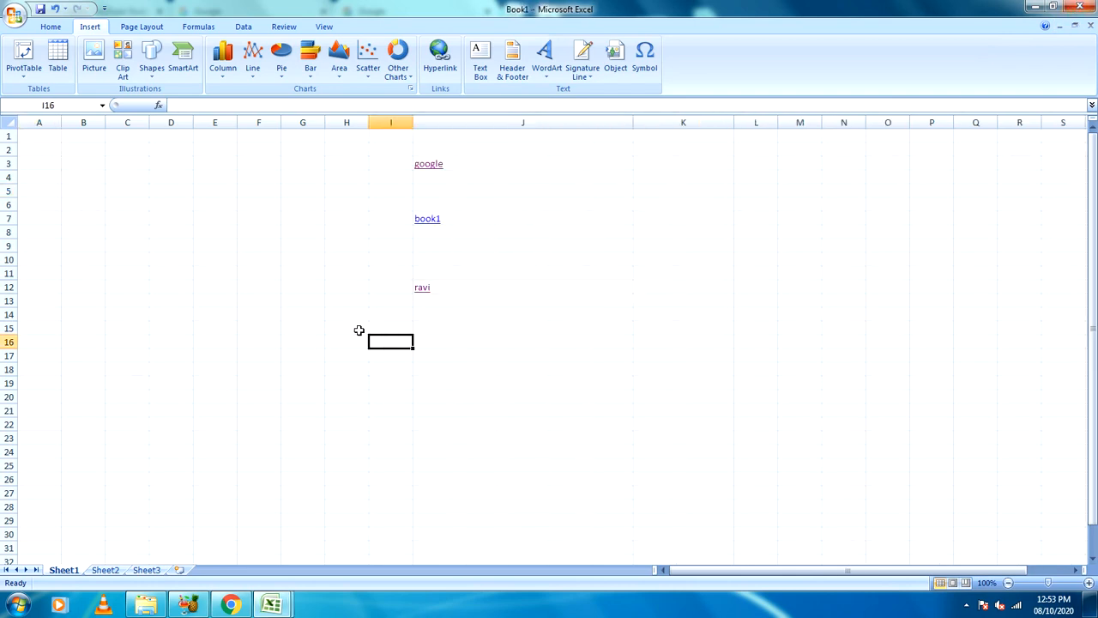
Examine the e-mail address and place-in-this-document hyperlink options for I16, trying Sheet2 and Sheet3 as targets, and cancel without inserting a link.
click(440, 58)
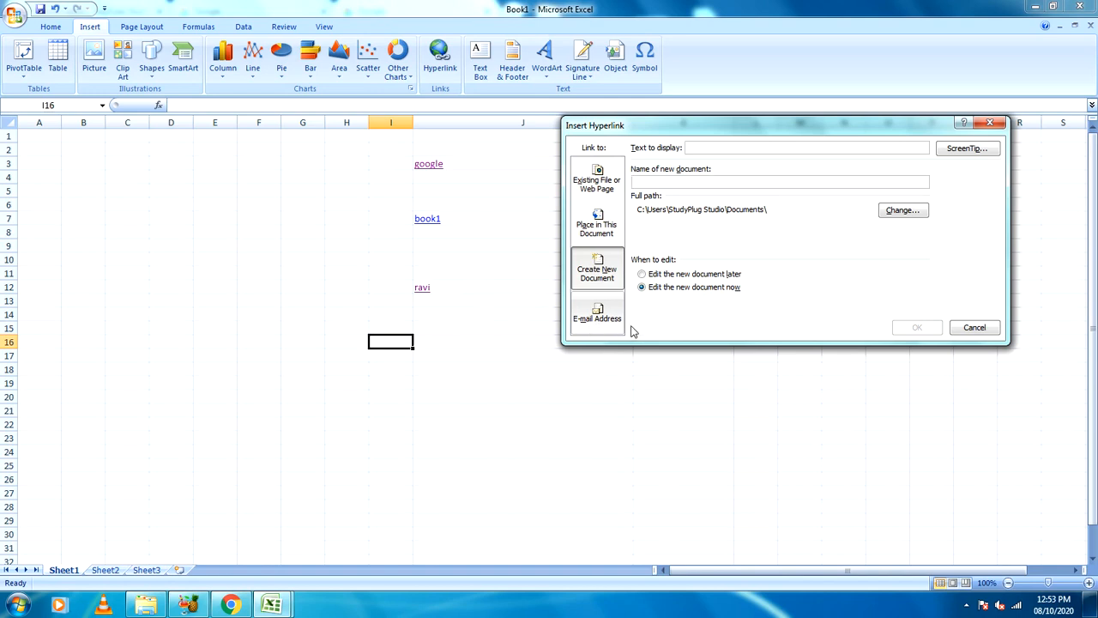
click(594, 319)
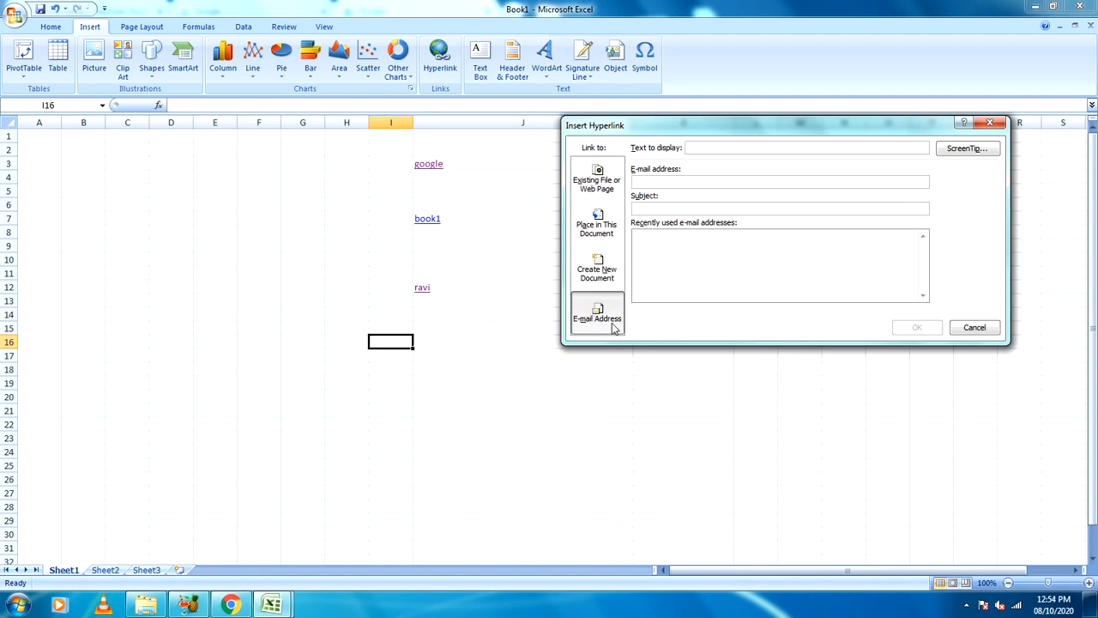
click(599, 230)
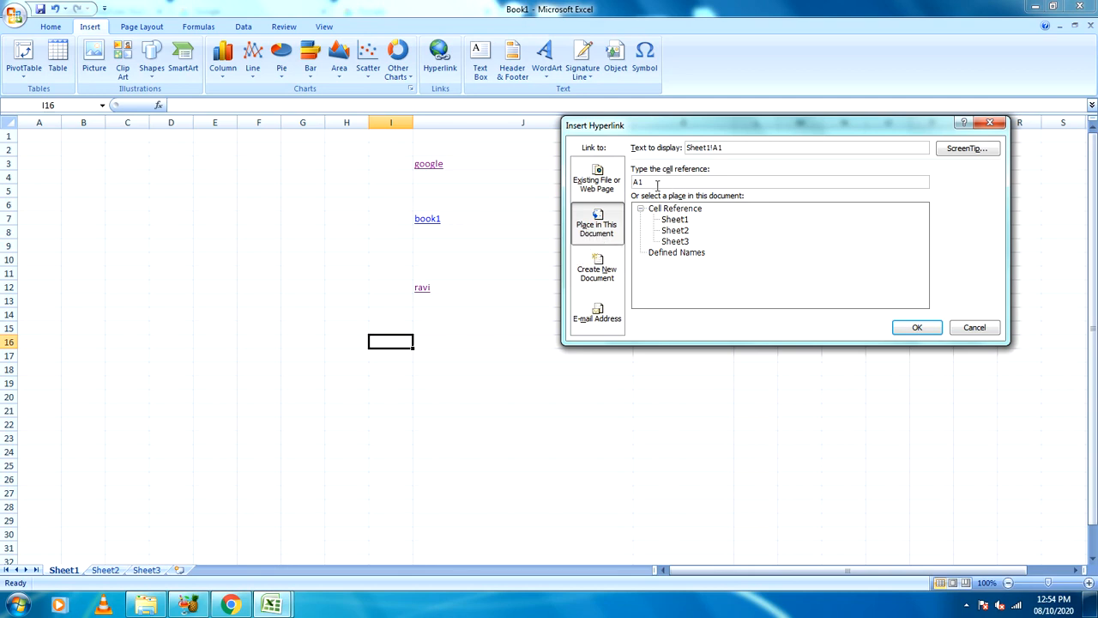
click(672, 231)
click(675, 243)
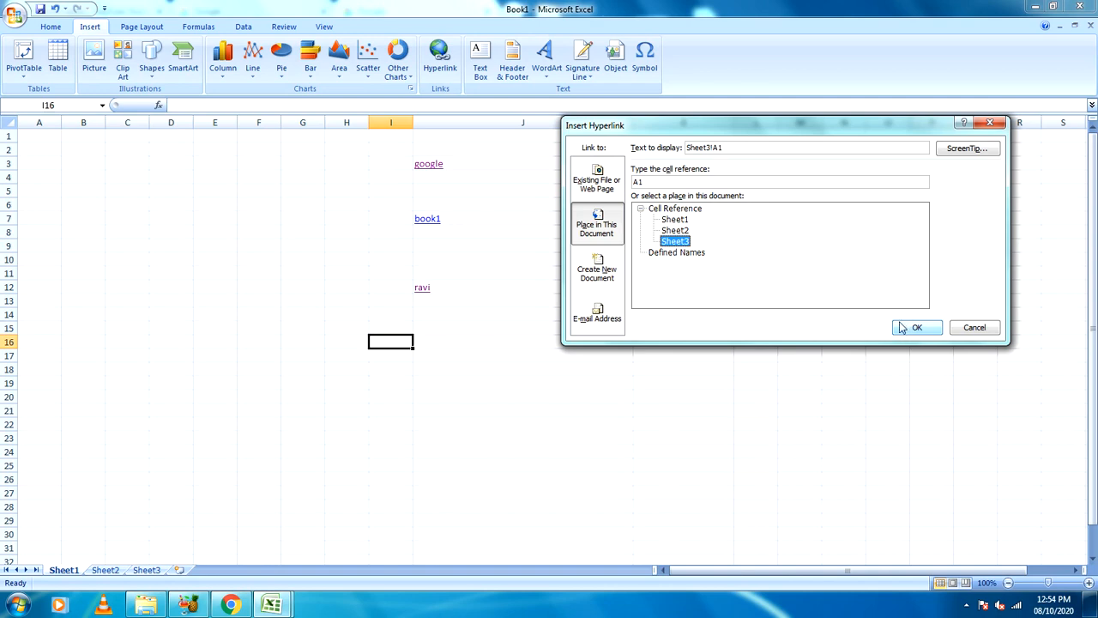
click(989, 123)
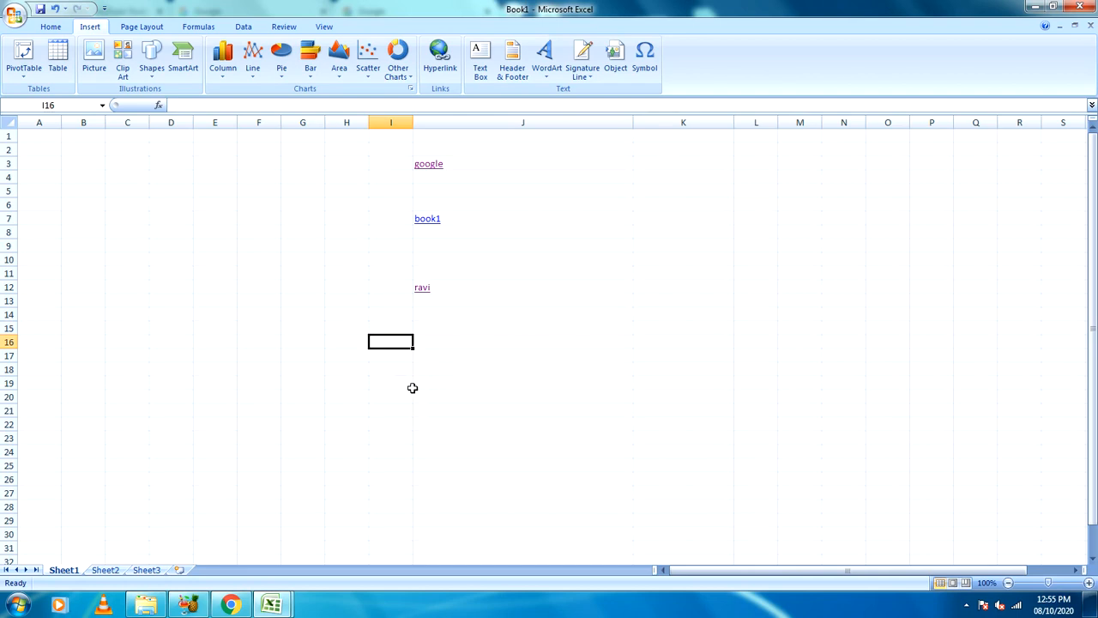
View Sheet2 and Sheet3, dismiss the Windows color scheme notice, and return to Sheet1.
click(105, 570)
click(146, 571)
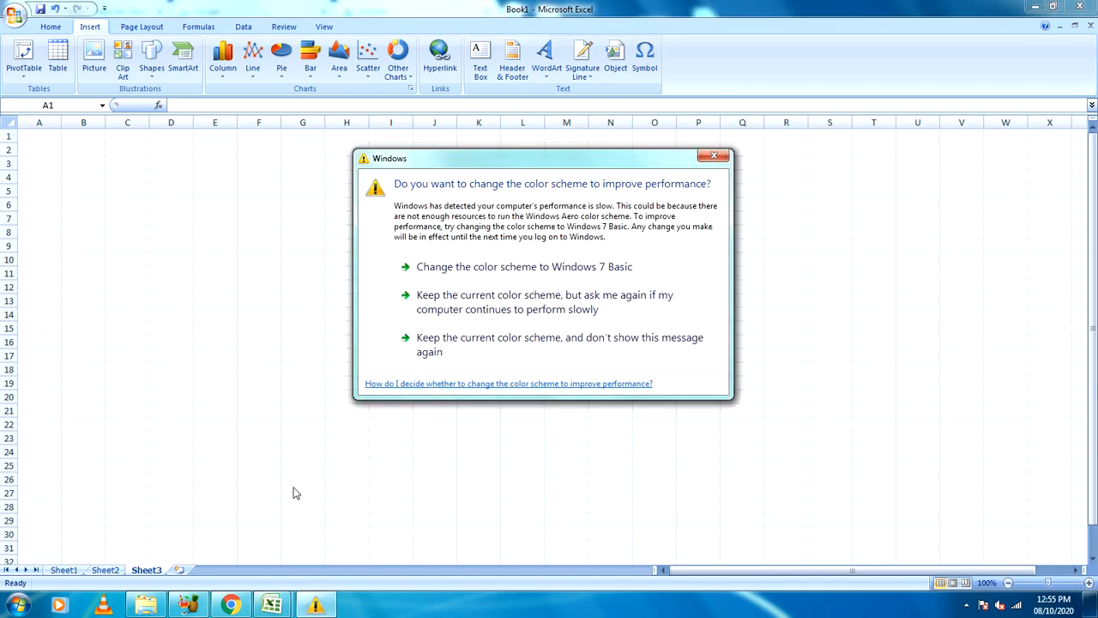
click(719, 156)
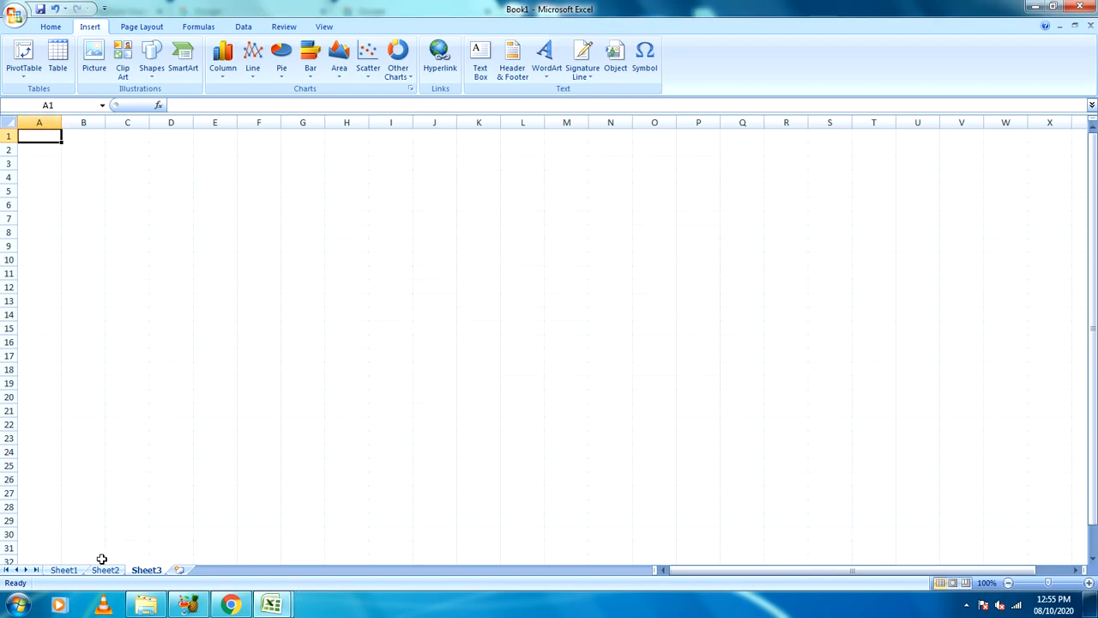
click(63, 569)
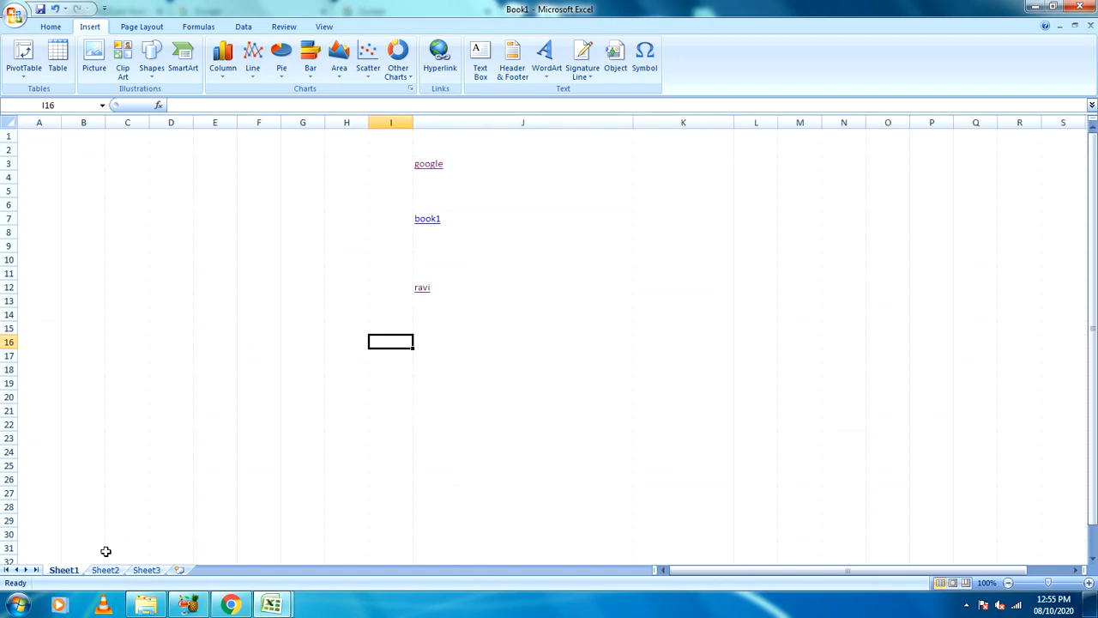
click(451, 75)
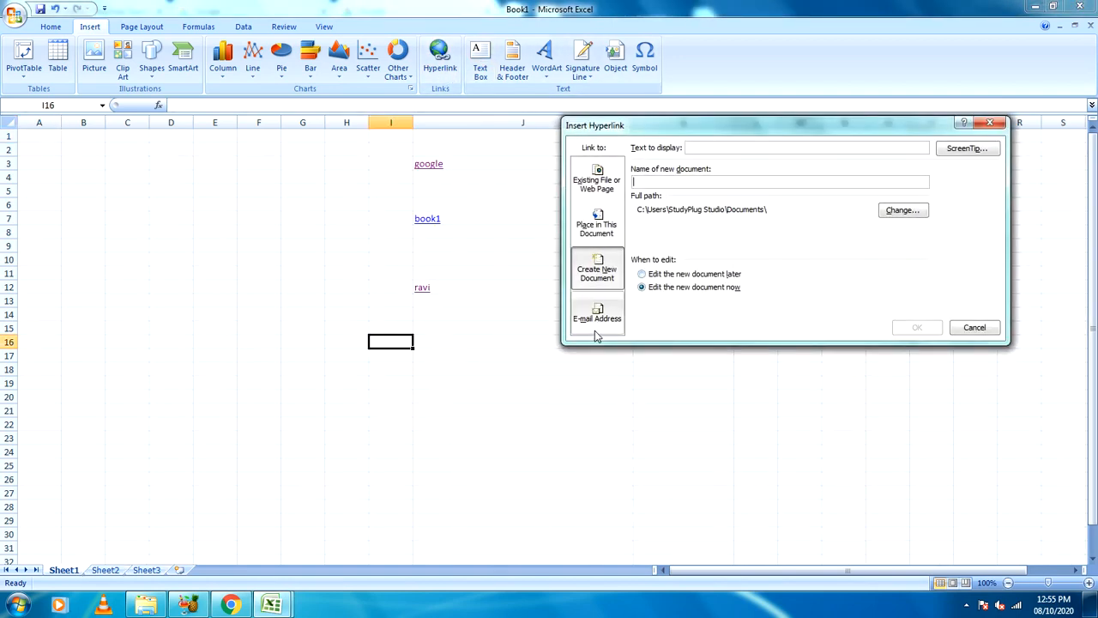
click(599, 189)
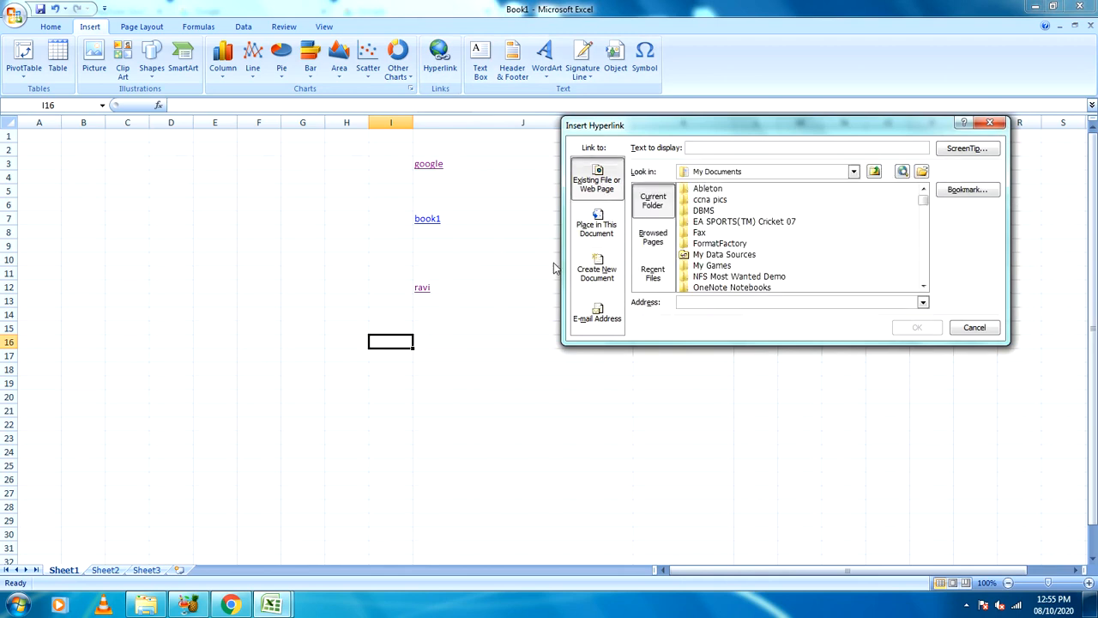
click(991, 125)
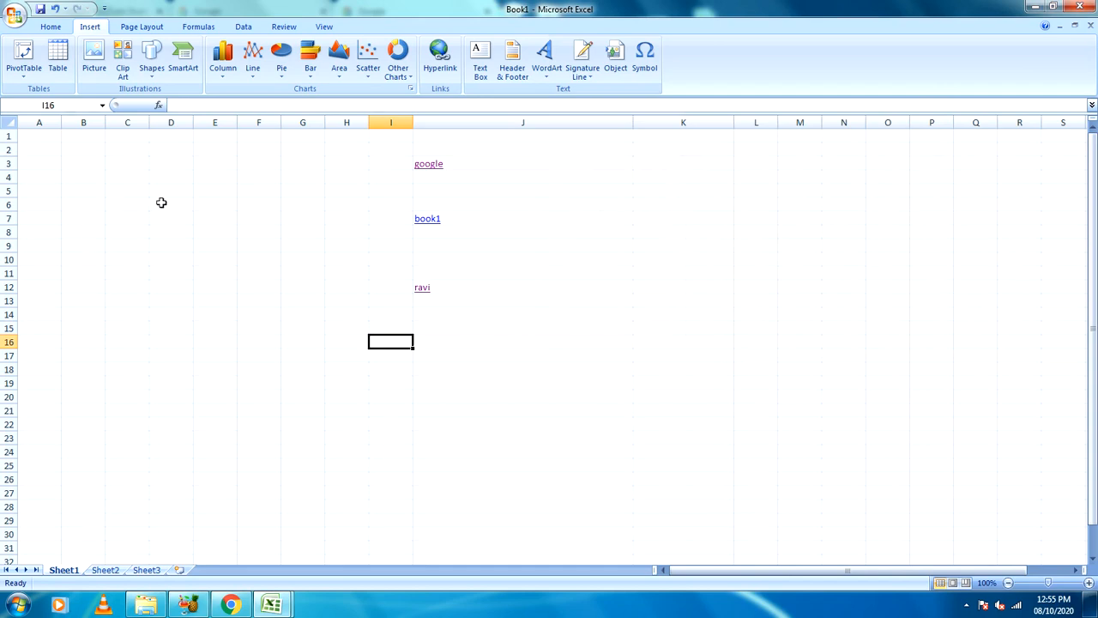
Save the workbook in the Documents library under the name ther.
key(ctrl+s)
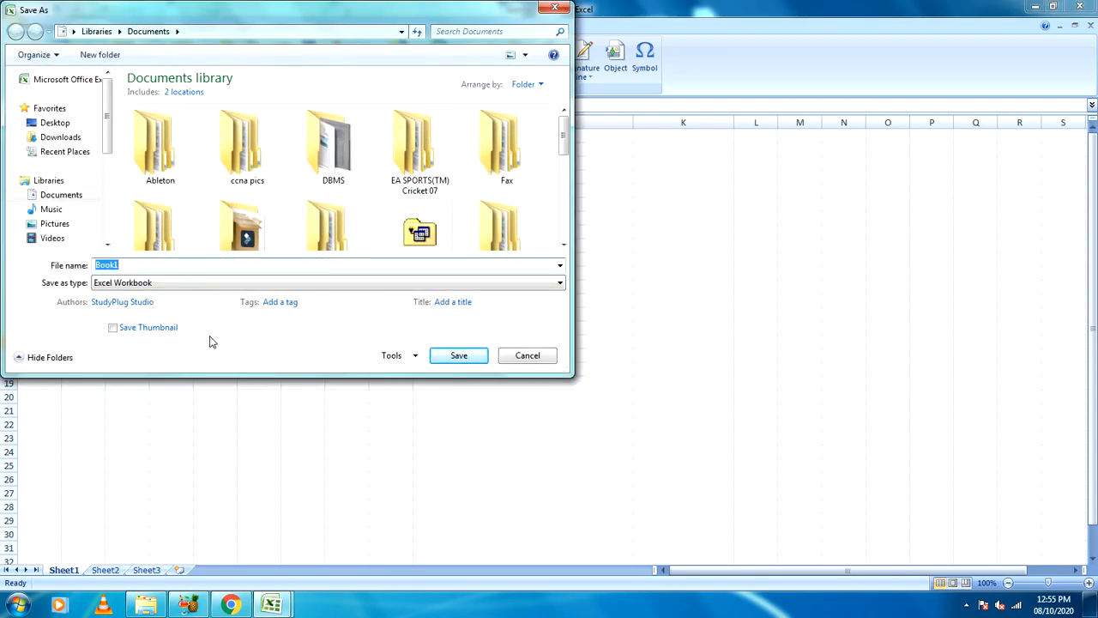
text(ther)
click(458, 356)
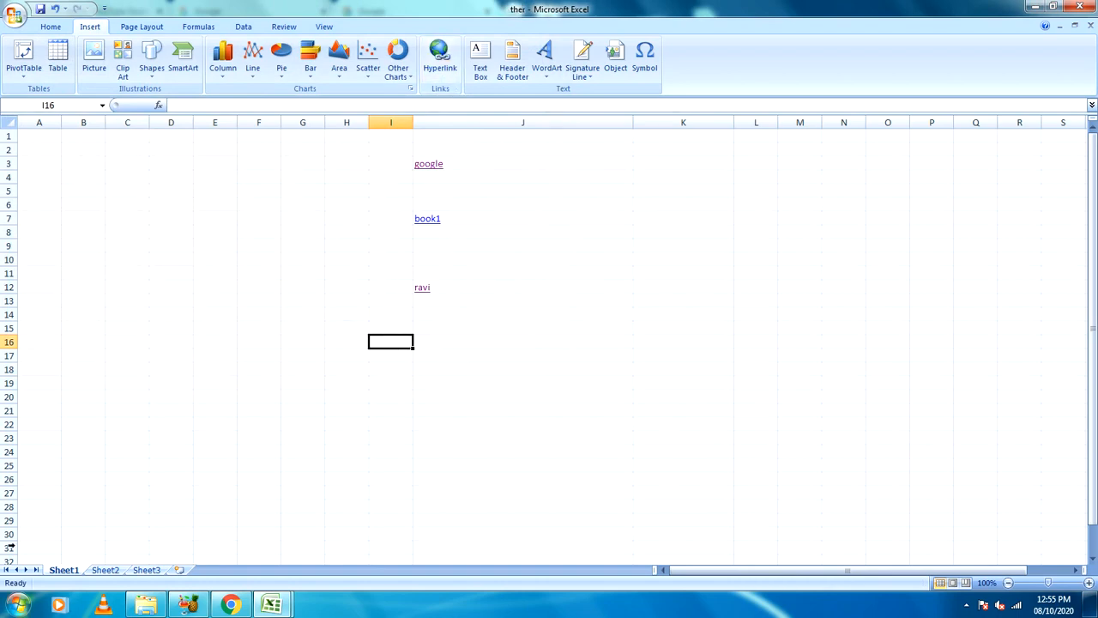
Insert a hyperlink in cell A1 of Sheet2 to the existing file ther.xlsx, chosen from the recent files.
click(104, 572)
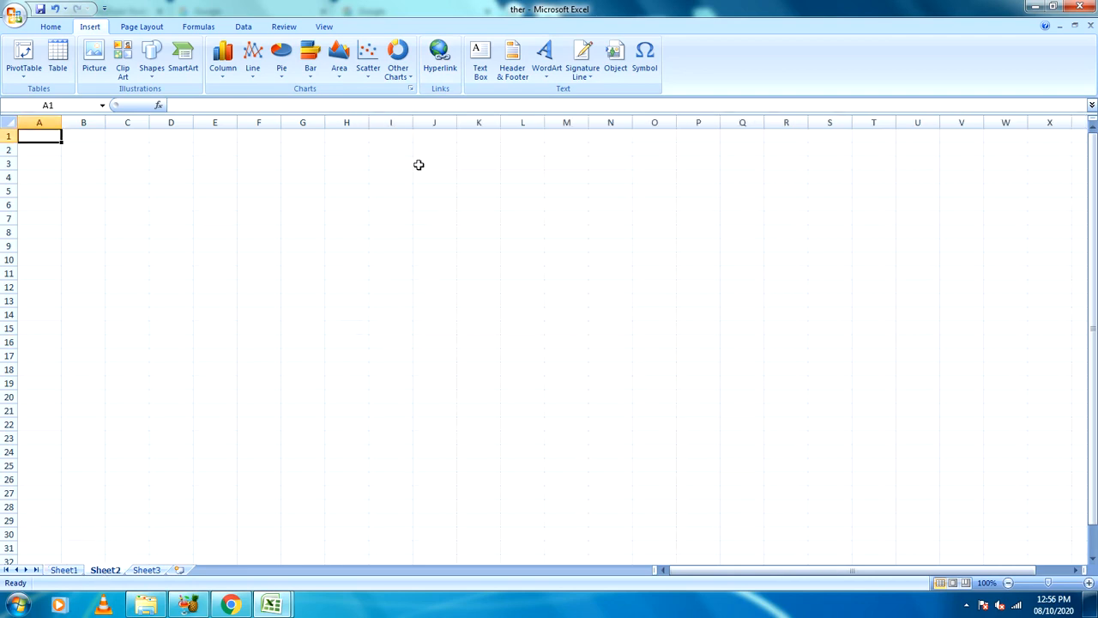
click(441, 69)
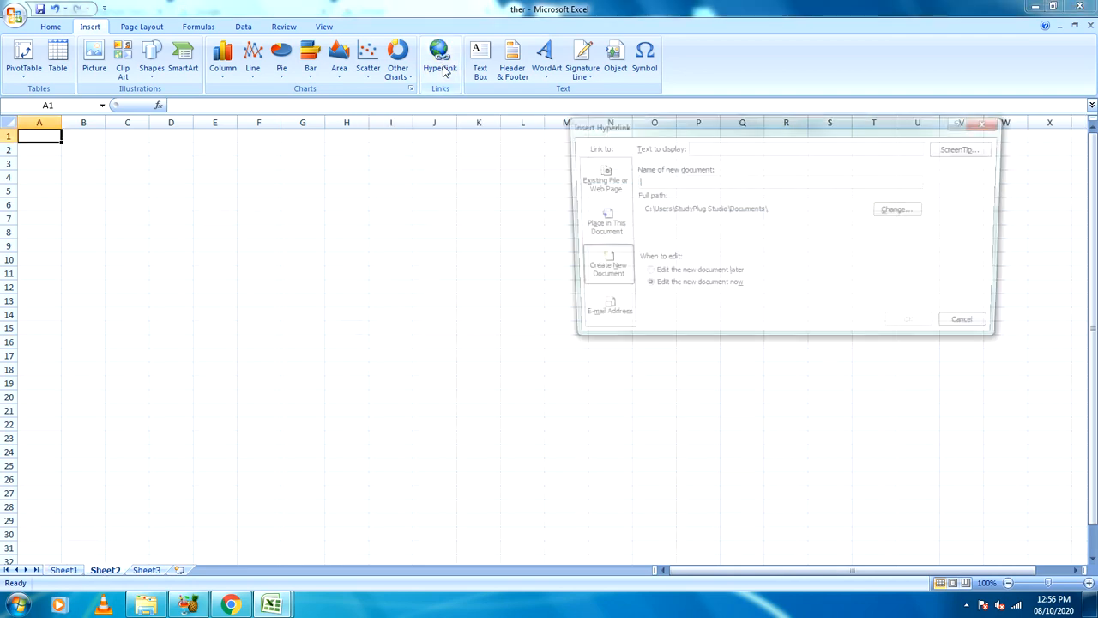
click(592, 183)
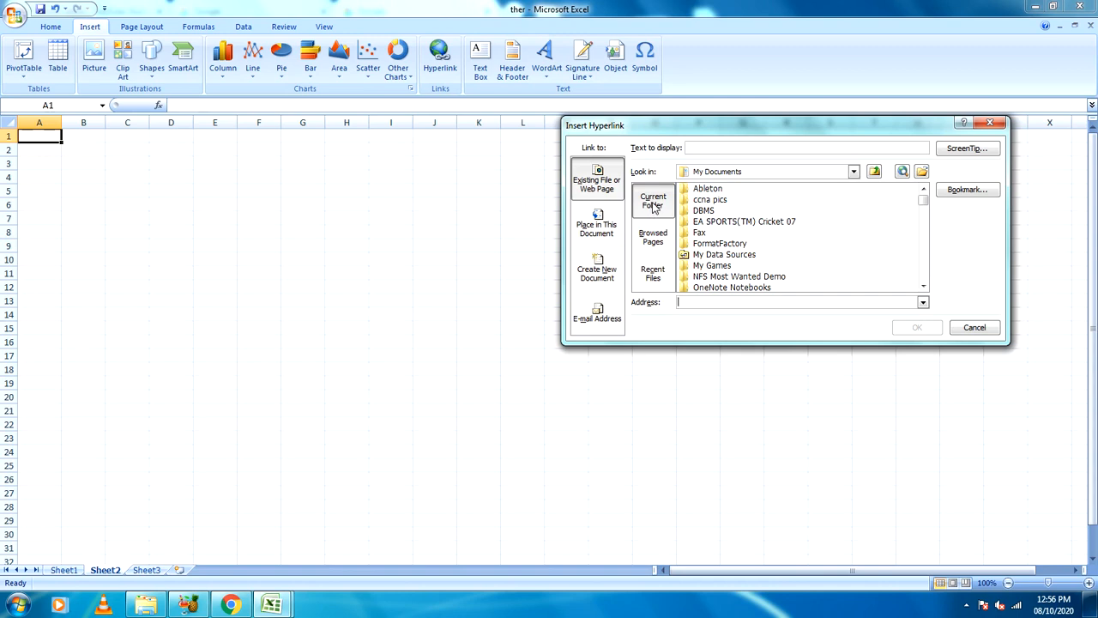
click(655, 278)
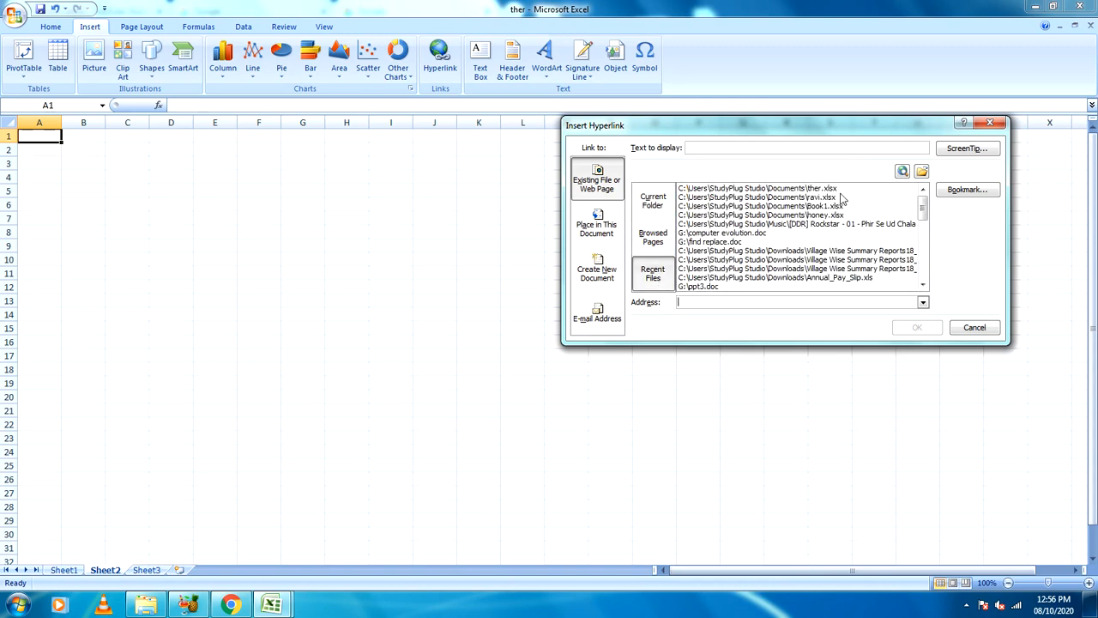
click(783, 191)
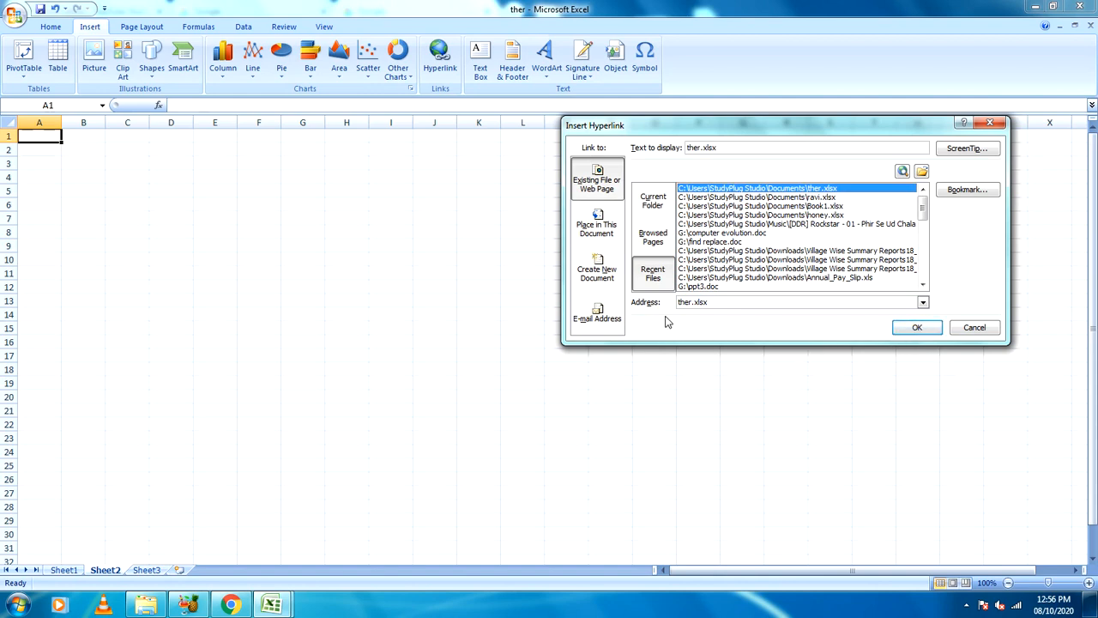
click(911, 328)
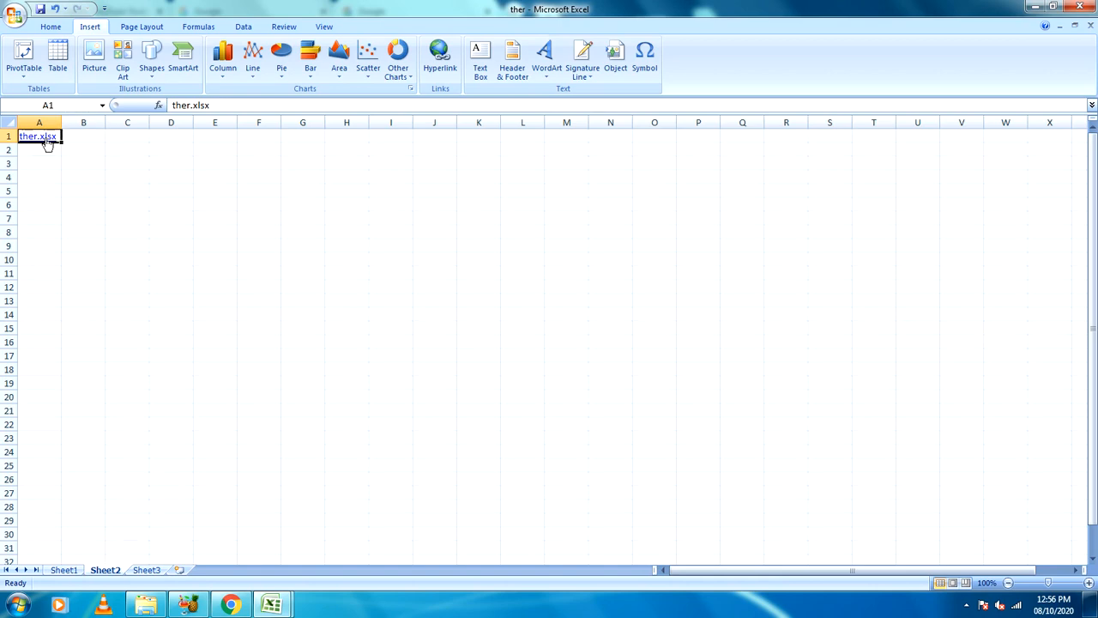
Follow the ther.xlsx link in A1 of Sheet2 to test it, and bring the ther workbook window back up.
click(45, 140)
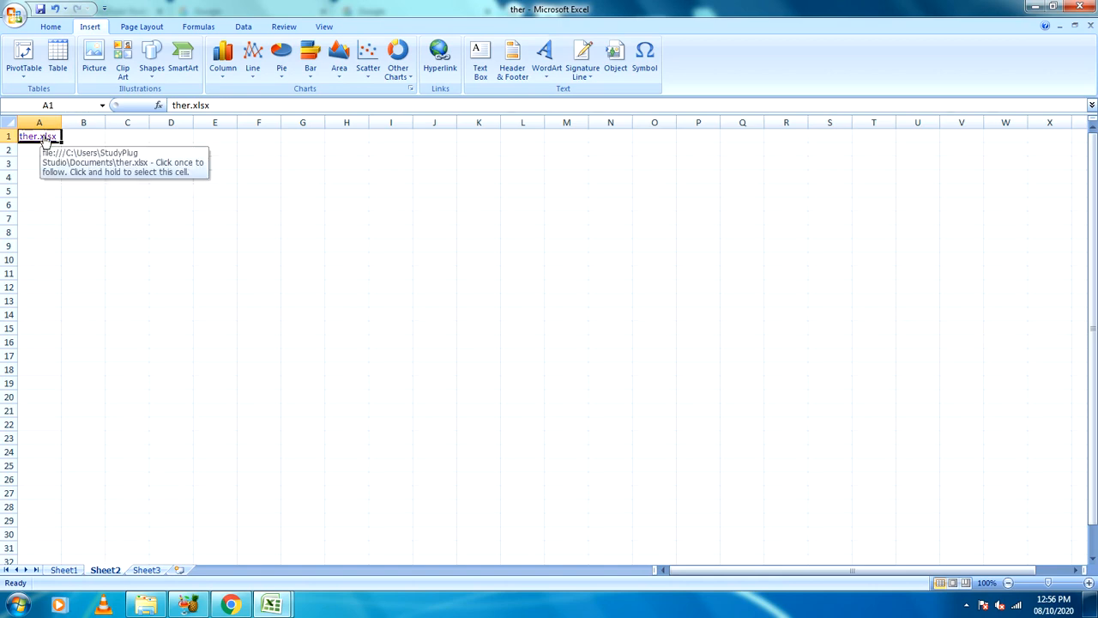
click(271, 603)
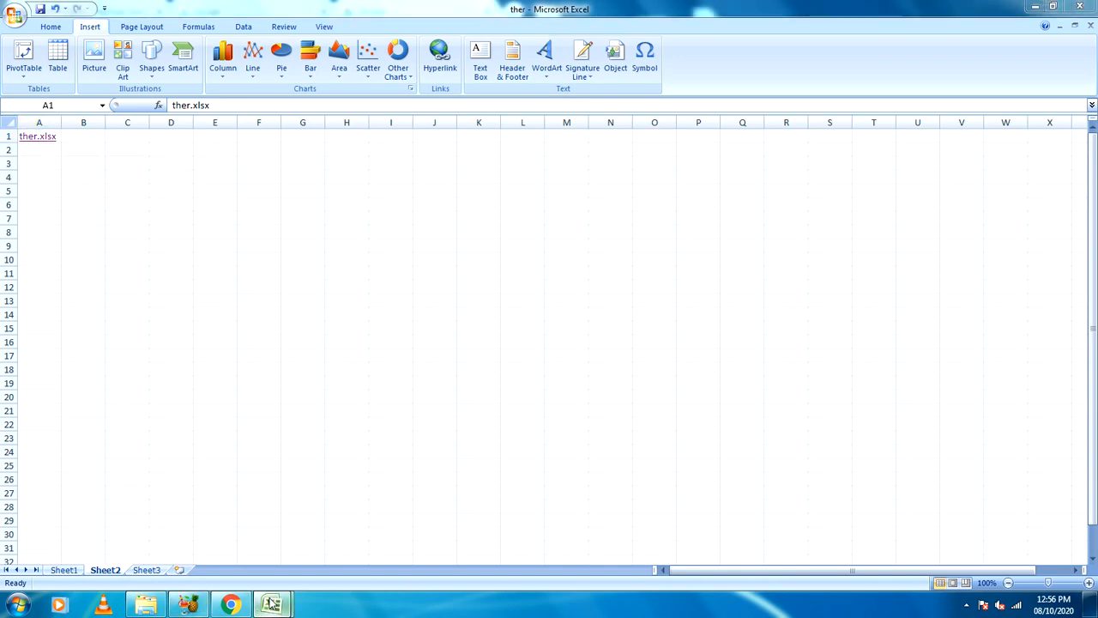
click(243, 535)
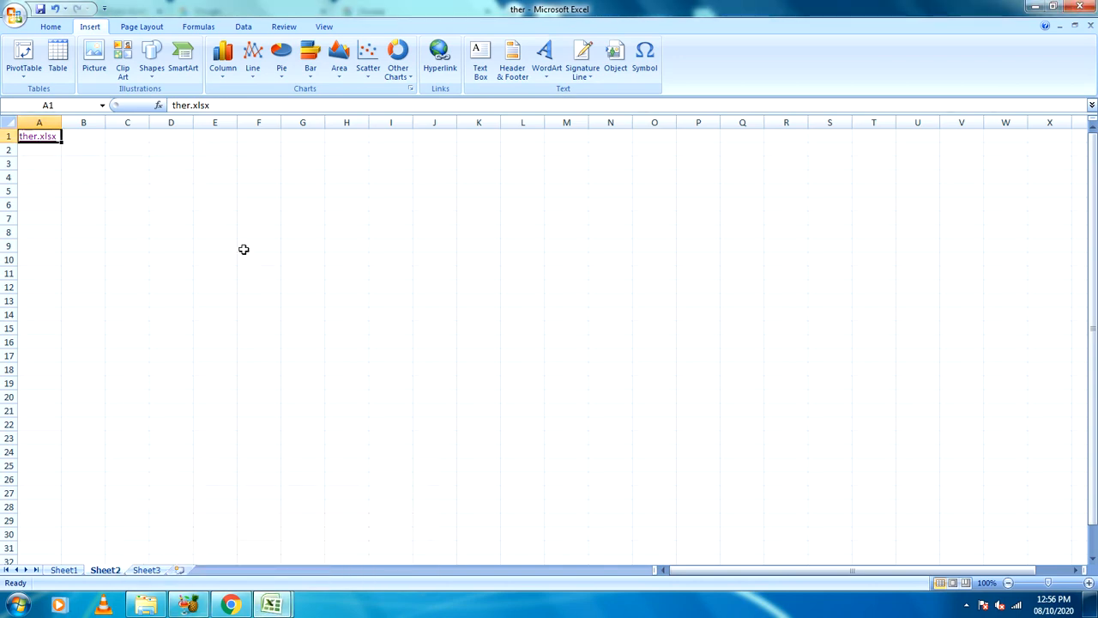
Compare Sheet1 and Sheet2, return to Sheet1, and view the hyperlink options for I16 without inserting a link.
click(63, 570)
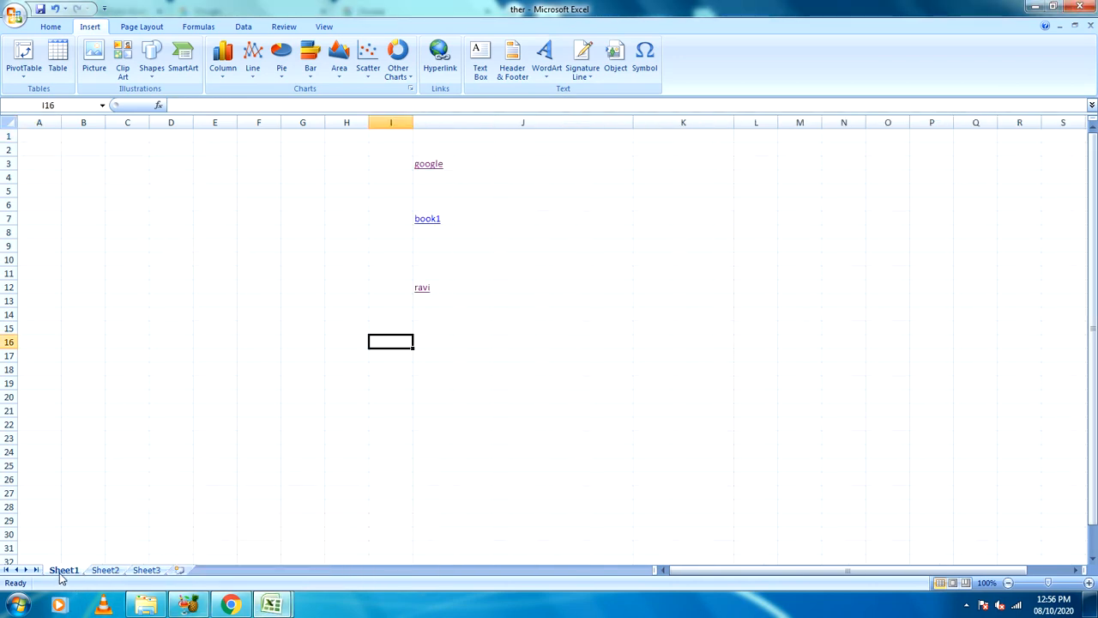
click(94, 570)
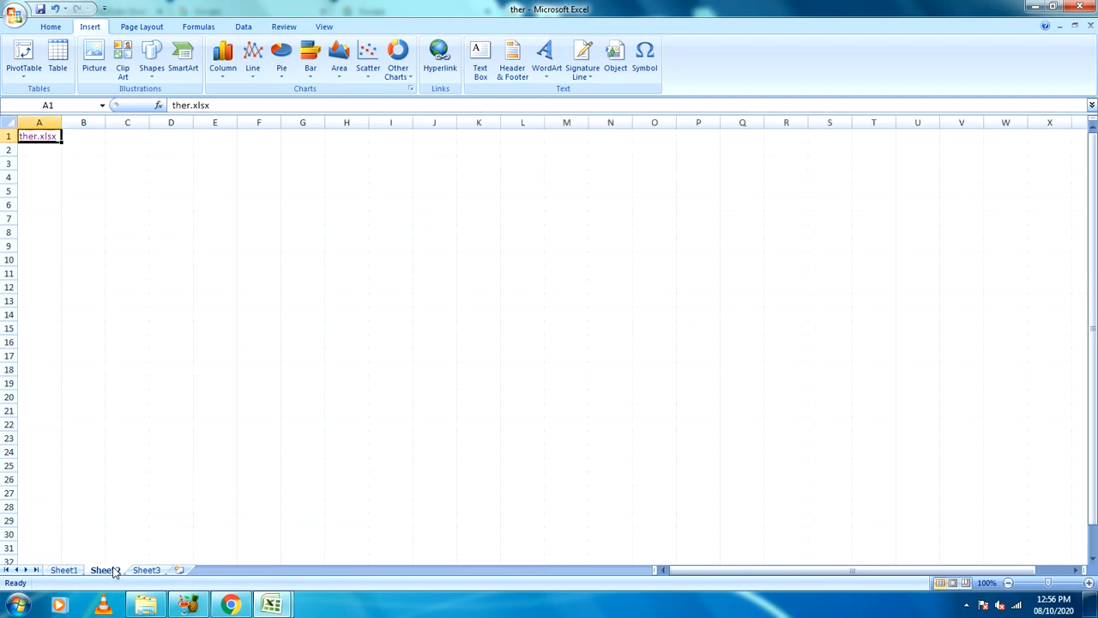
click(63, 570)
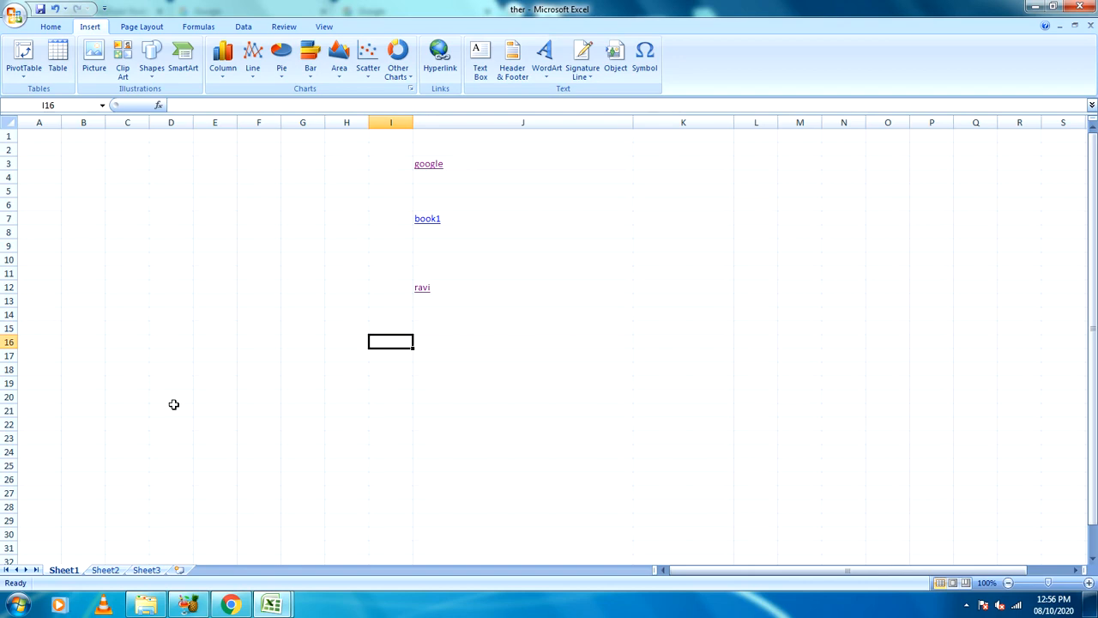
click(437, 73)
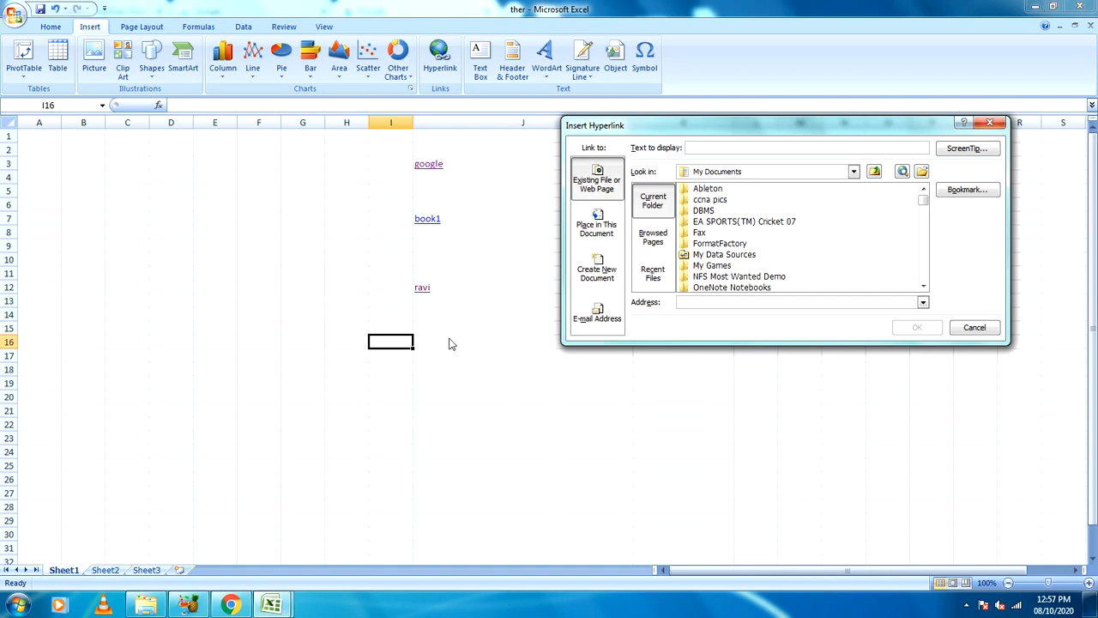
click(990, 123)
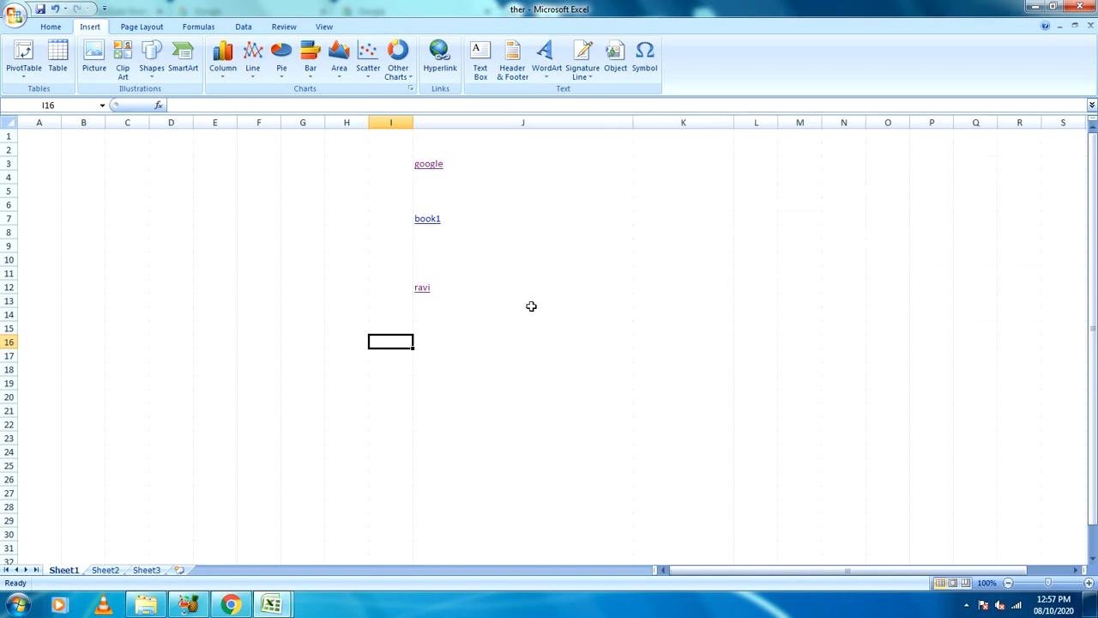